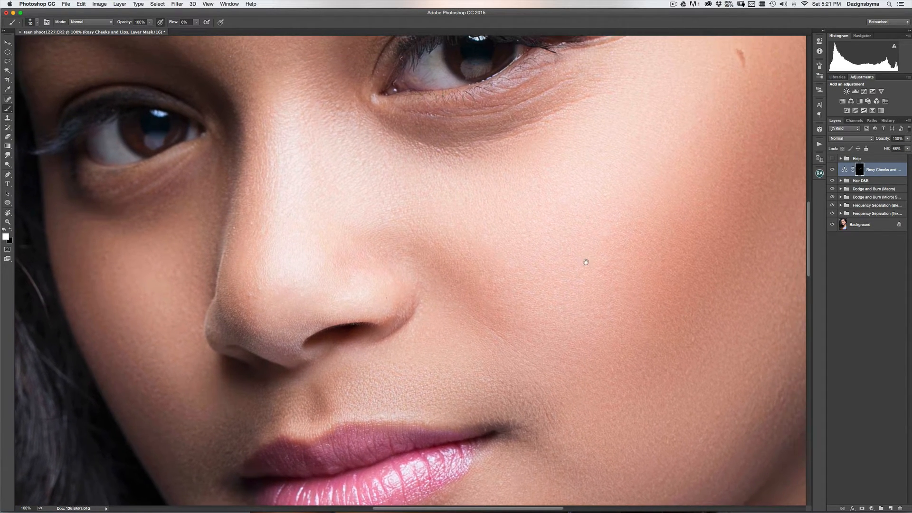
- Examine the retouched skin around the eyes, nose and cheek up close, and view the whole portrait
scroll(589, 264, "up", 3)
scroll(584, 257, "up", 4)
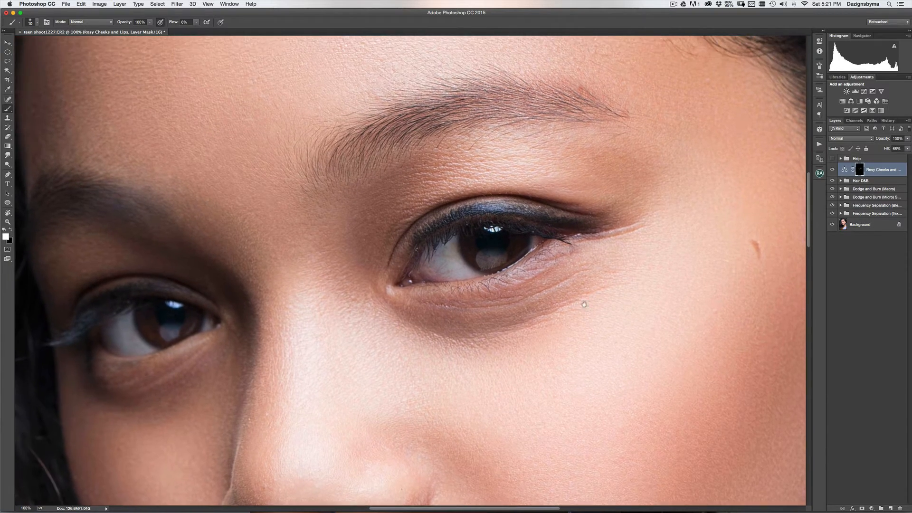
left_click_drag(584, 304, 588, 276)
scroll(588, 276, "down", 2)
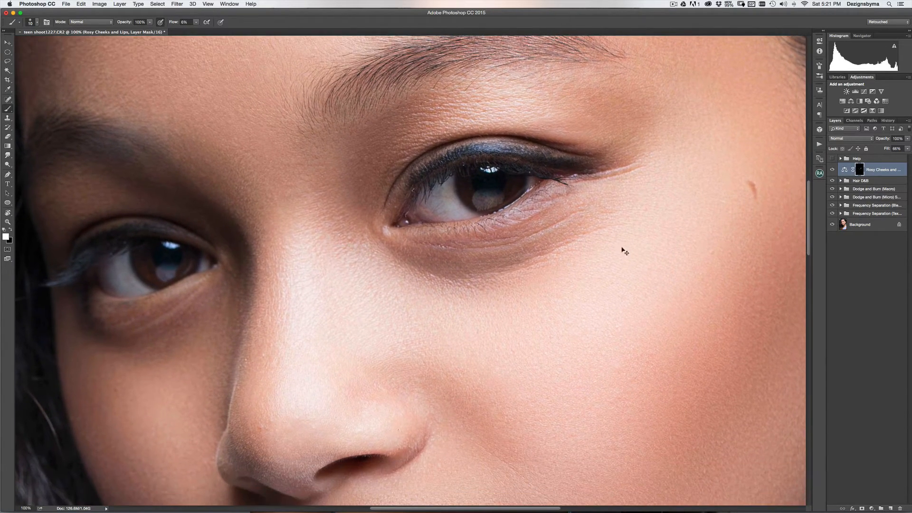
key("super+minus")
key("super+minus")
scroll(613, 279, "down", 3)
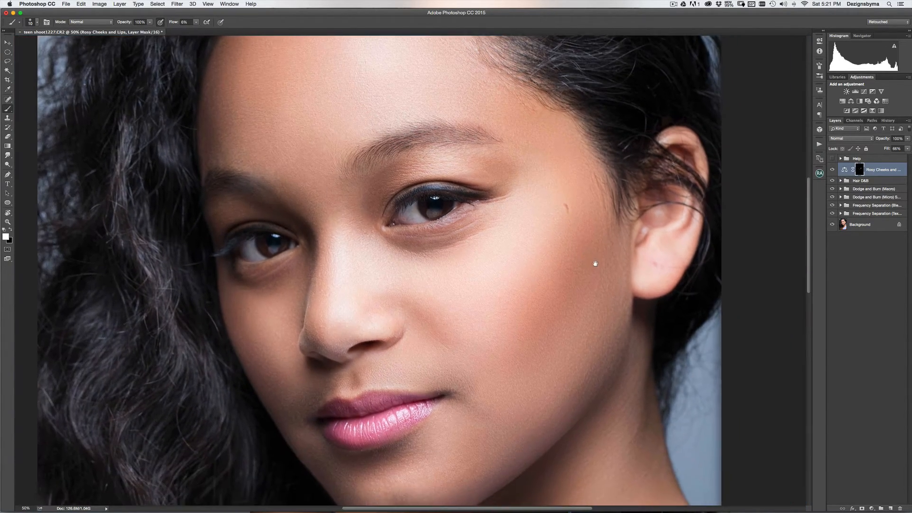
key("super+minus")
key("super+minus")
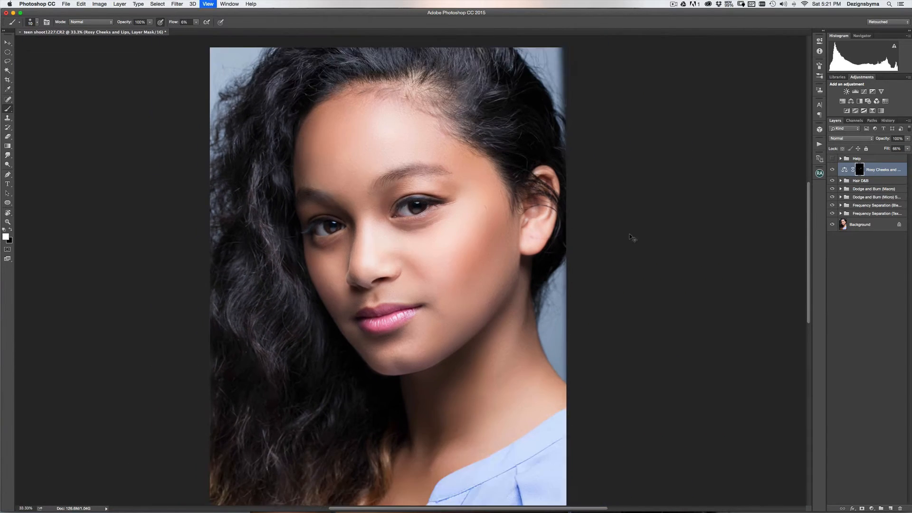
key("super+plus")
key("super+minus")
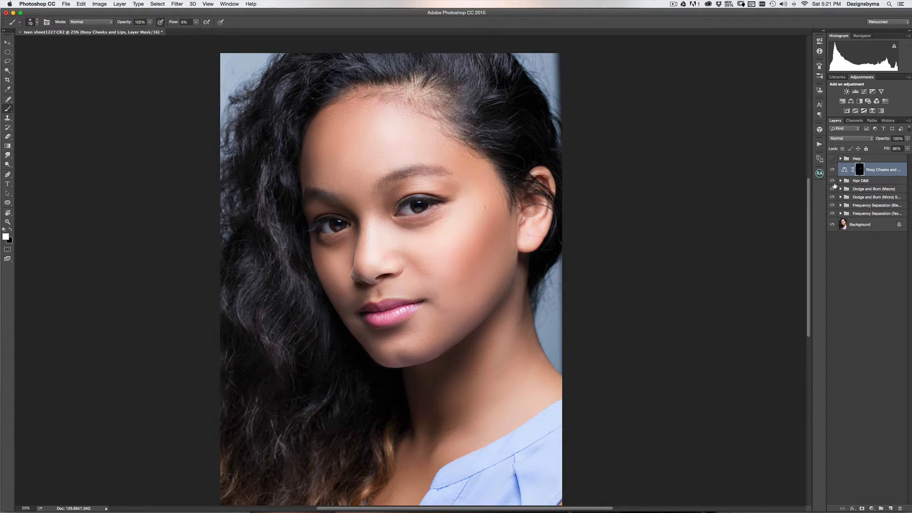
- Hide the Hair D&B, Dodge and Burn and Frequency Separation groups, and compare the portrait with and without the lowest Frequency Separation group
left_click_drag(832, 181, 831, 197)
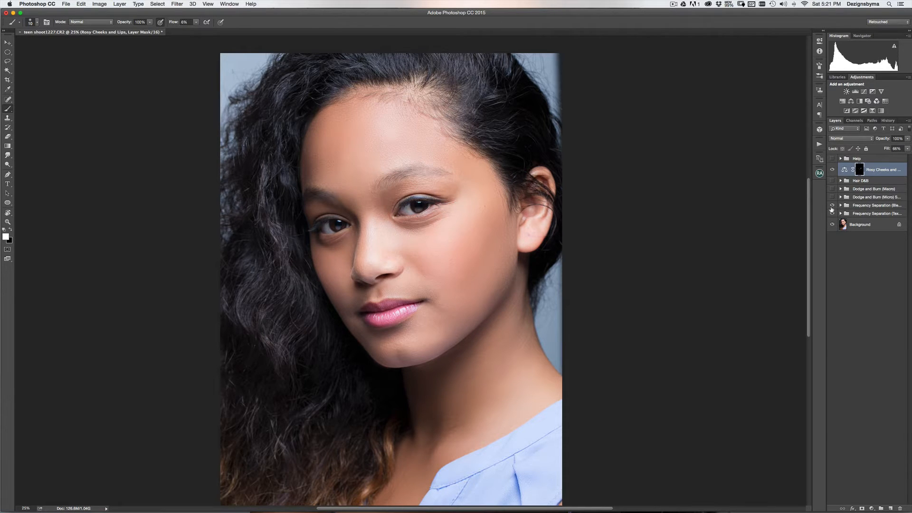
left_click_drag(831, 207, 831, 217)
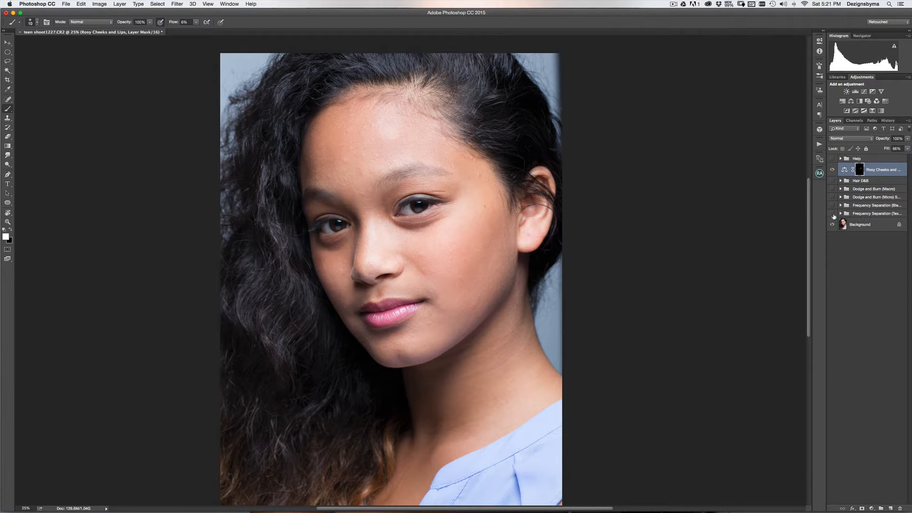
left_click(833, 215)
left_click(831, 214)
left_click(831, 214)
left_click(832, 215)
- Compare the effect of the upper Frequency Separation group and show both Dodge and Burn groups again
left_click(831, 205)
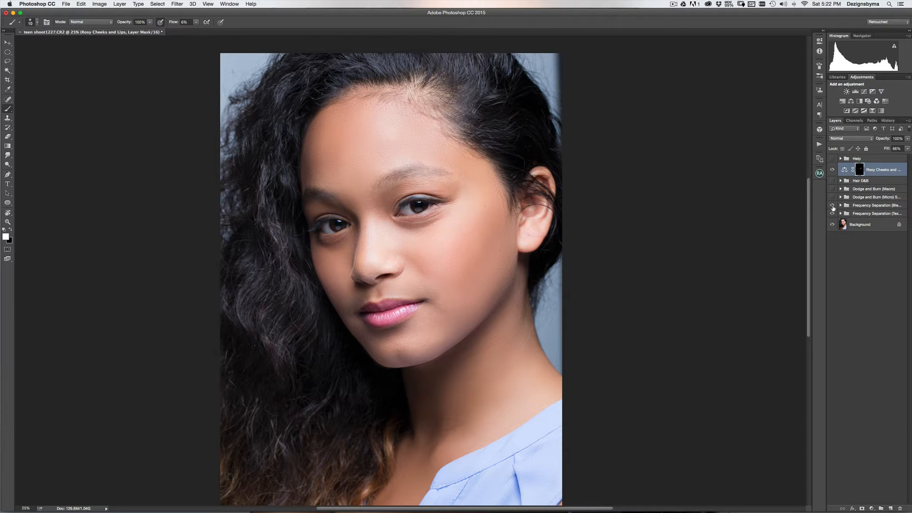
left_click(831, 205)
left_click(832, 205)
left_click(831, 188)
- Examine the forehead and the eyebrow on the hair-covered side of the face at several magnifications
key("super+equal")
key("super+equal")
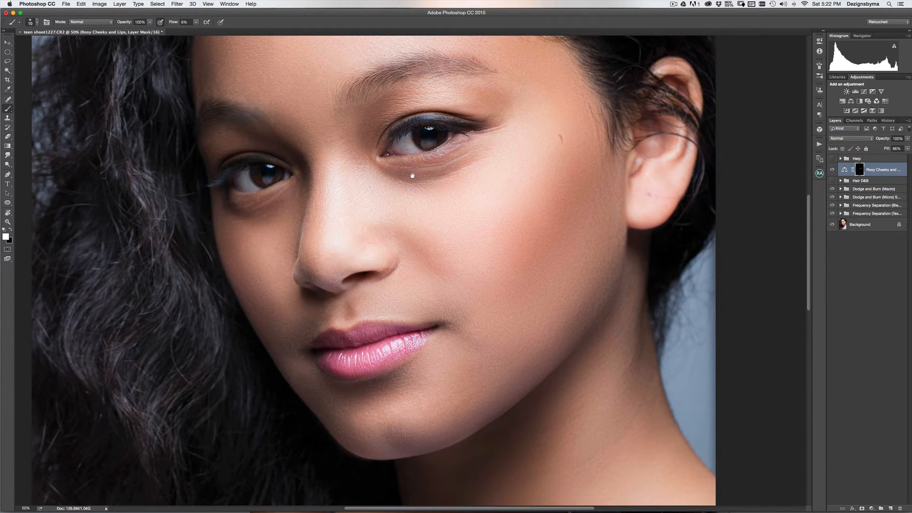
left_click_drag(430, 215, 501, 294)
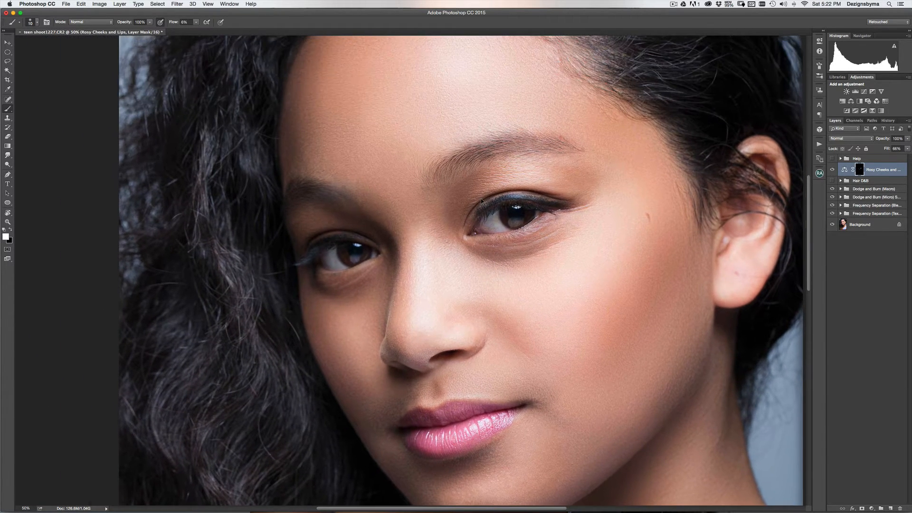
key("super+equal")
left_click_drag(424, 180, 493, 240)
key("super+minus")
key("super+equal")
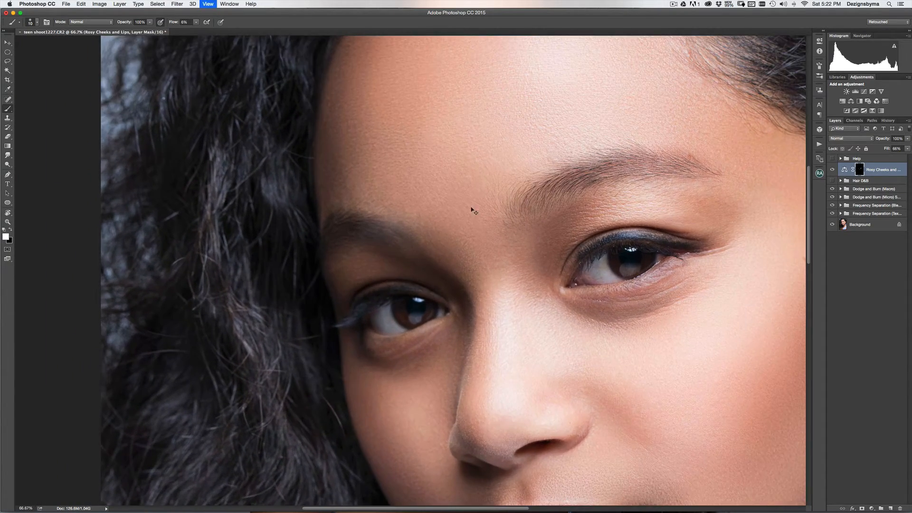
left_click_drag(452, 212, 472, 216)
key("super+minus")
key("super+minus")
key("super+minus")
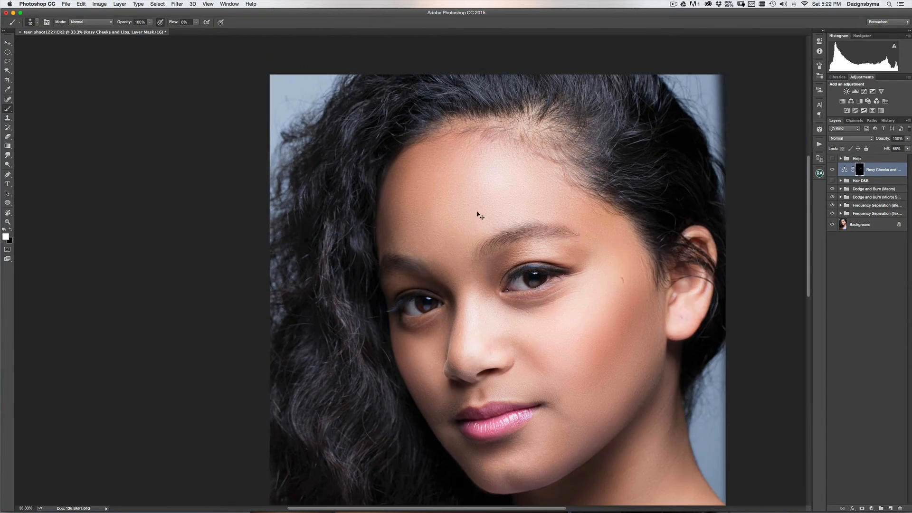
key("super+equal")
key("super+equal")
key("super+equal")
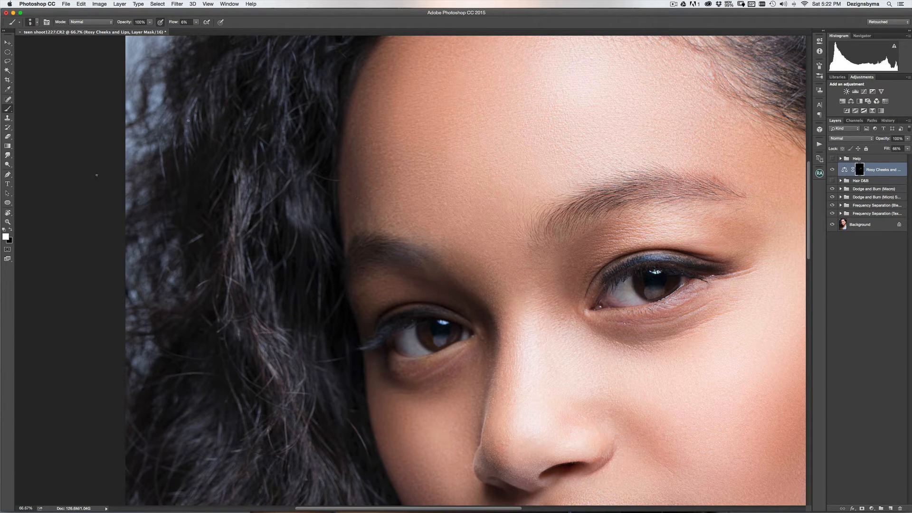
- Create a new layer above Rosy Cheeks and Lips, and set the foreground colour to red ff0a0a and the brush flow to 100%
key("x")
left_click(890, 508)
left_click(5, 236)
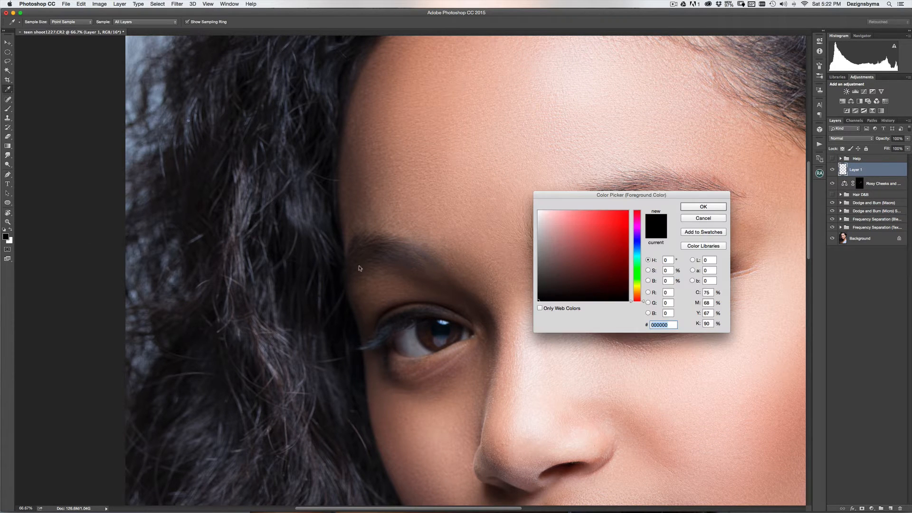
left_click(625, 211)
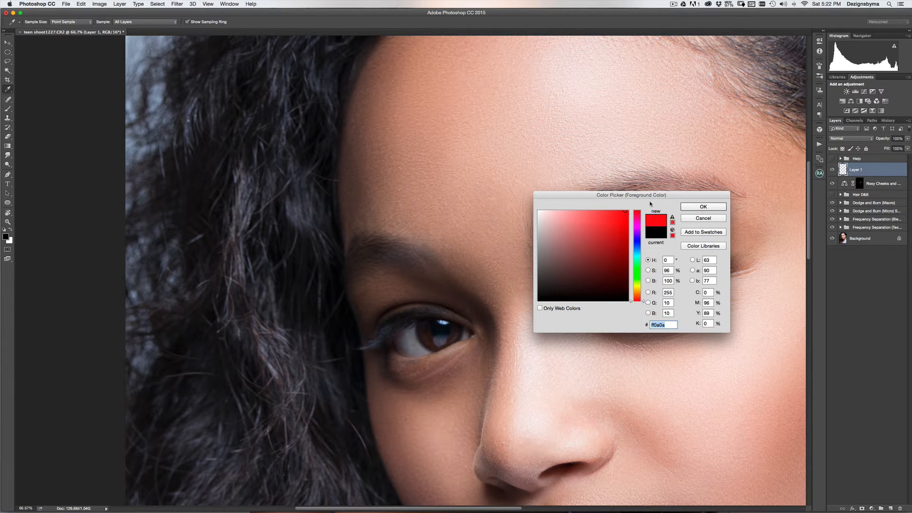
left_click(703, 206)
left_click(185, 22)
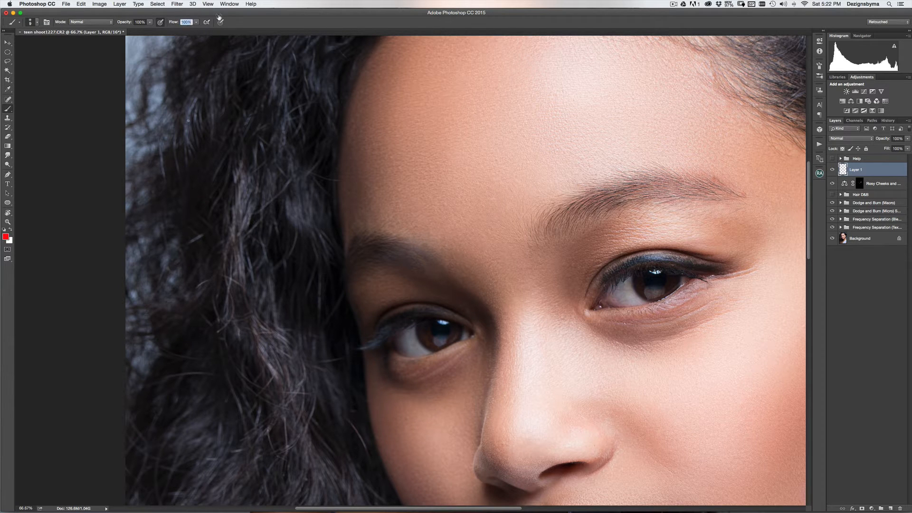
key("Return")
- Outline in red the skin above the eyebrow nearest the hair, and circle the inner end of that eyebrow
mouse_move(355, 202)
left_mouse_down()
mouse_move(408, 243)
mouse_move(352, 209)
left_mouse_up()
key("super+z")
mouse_move(442, 259)
left_mouse_down()
mouse_move(474, 251)
mouse_move(449, 223)
mouse_move(398, 193)
mouse_move(355, 196)
left_mouse_up()
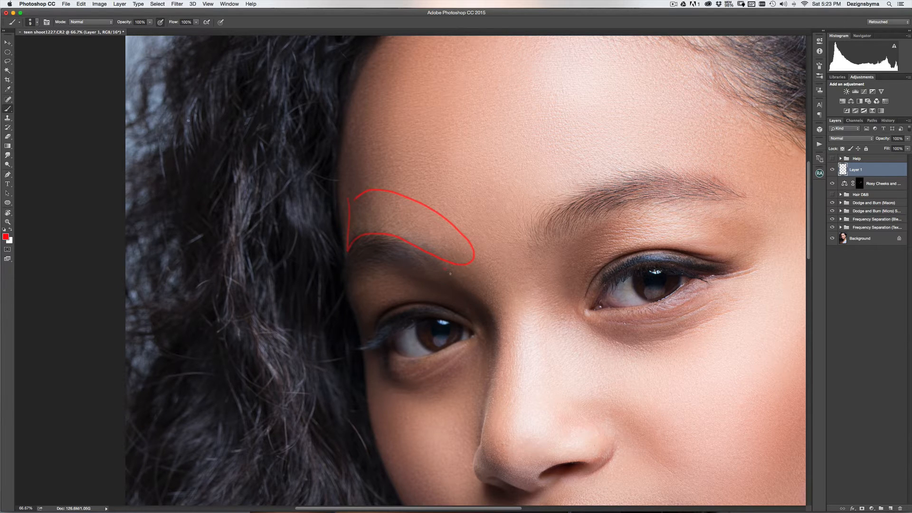
left_click_drag(446, 256, 442, 268)
- Examine the red-marked eyebrow area both up close and in the context of the whole face
key("super+minus")
key("super+minus")
key("super+plus")
key("super+plus")
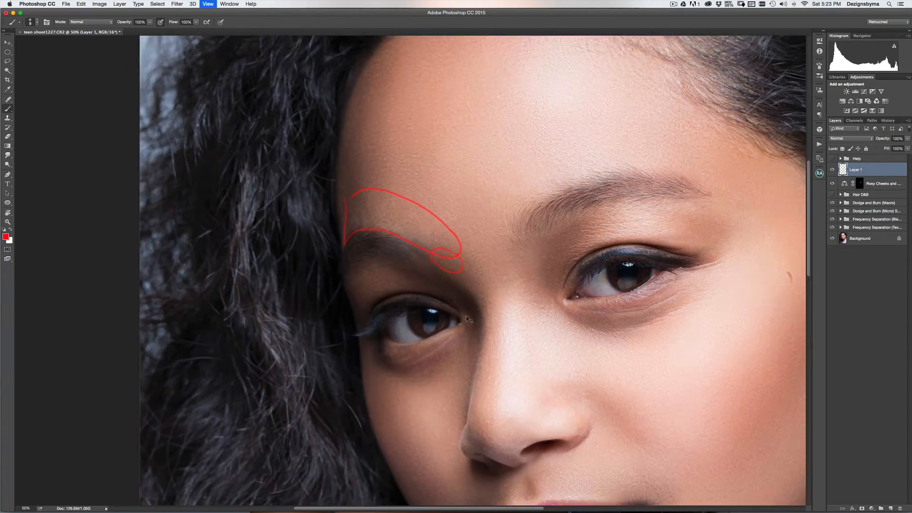
key("super+plus")
key("super+plus")
key("super+plus")
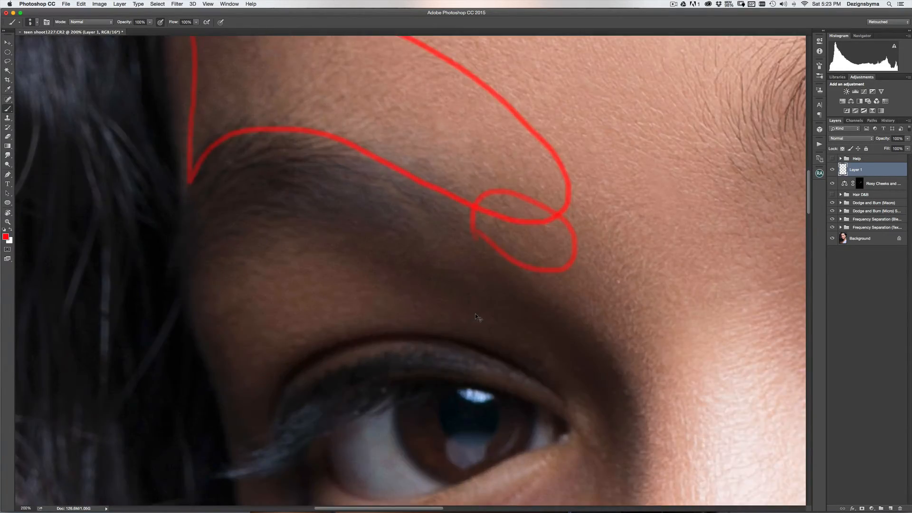
key("super+minus")
key("super+minus")
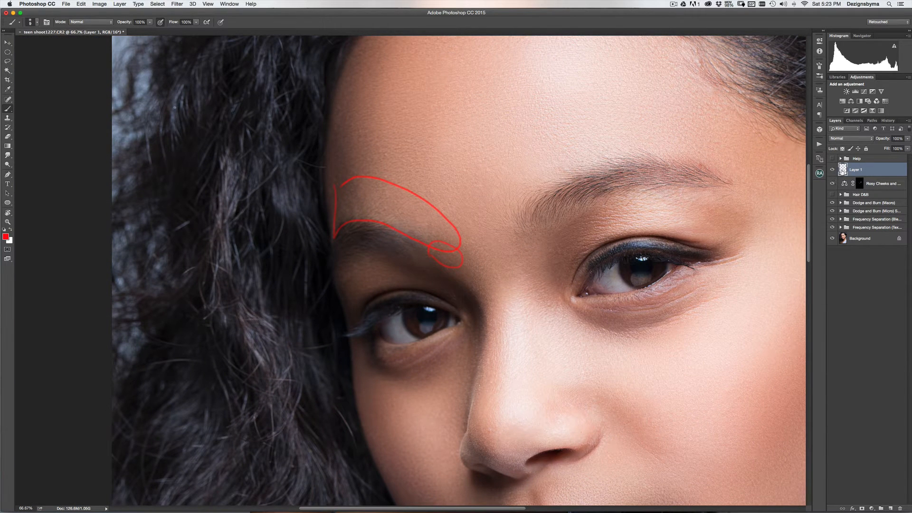
- Hide the red markup layer, select the Burn mask in the Dodge and Burn (Micro) group, and set the brush flow to 5%
left_click(832, 170)
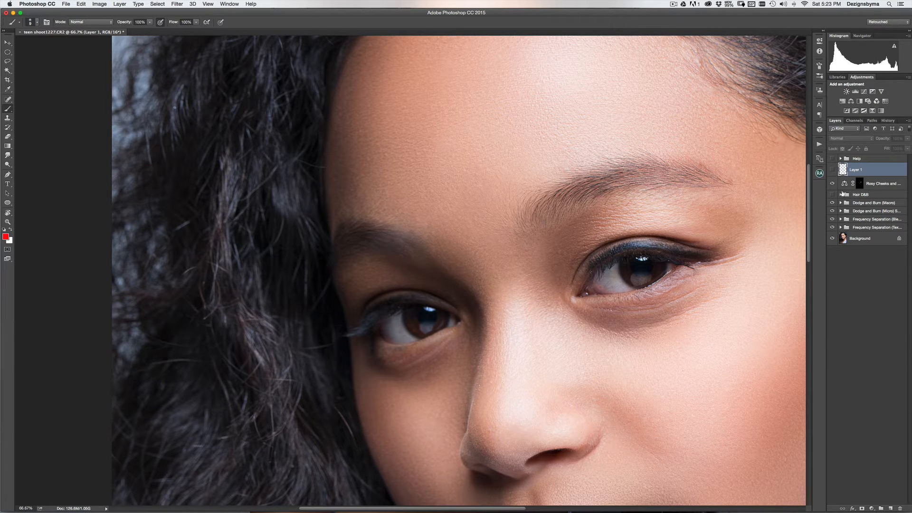
double_click(844, 183)
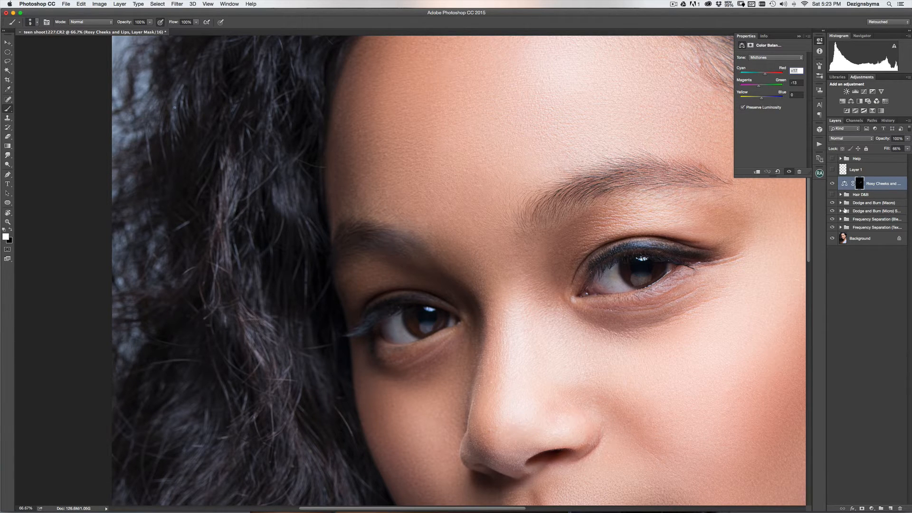
left_click(840, 211)
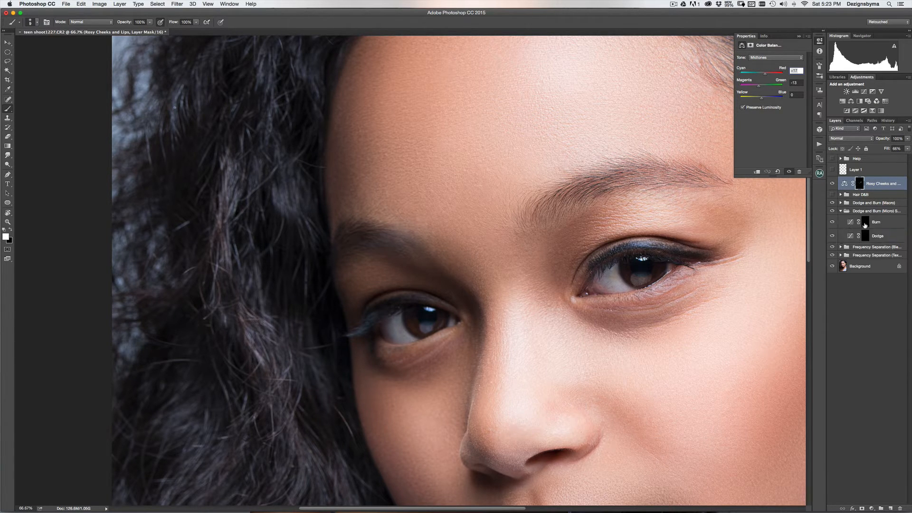
left_click(863, 223)
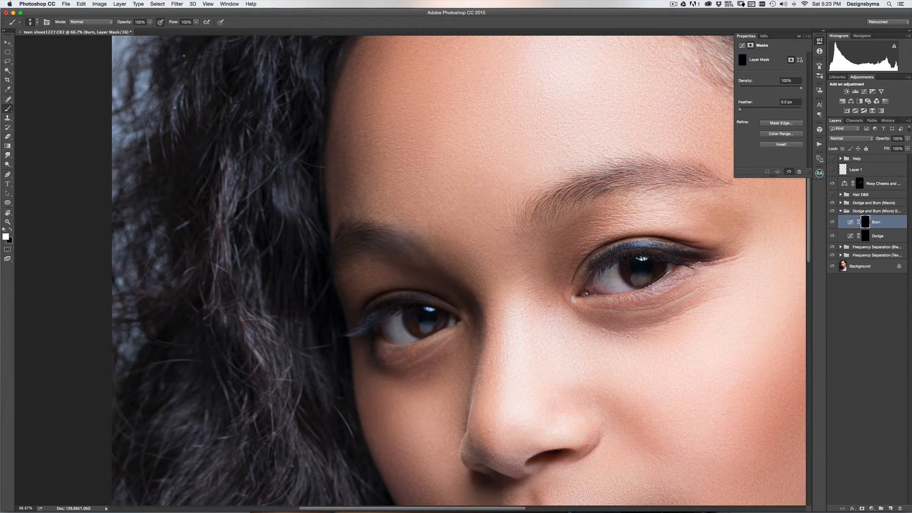
mouse_move(176, 22)
left_mouse_down()
mouse_move(141, 21)
mouse_move(174, 23)
left_mouse_up()
- Show the Help group to view the eyebrow area at 200% in black and white, and reduce the brush size
key("super+plus")
key("super+plus")
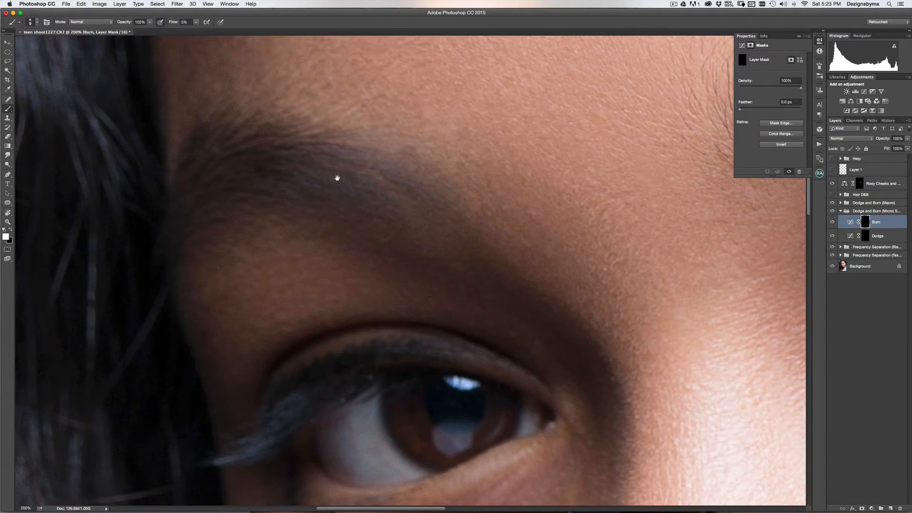
scroll(336, 179, "up", 3)
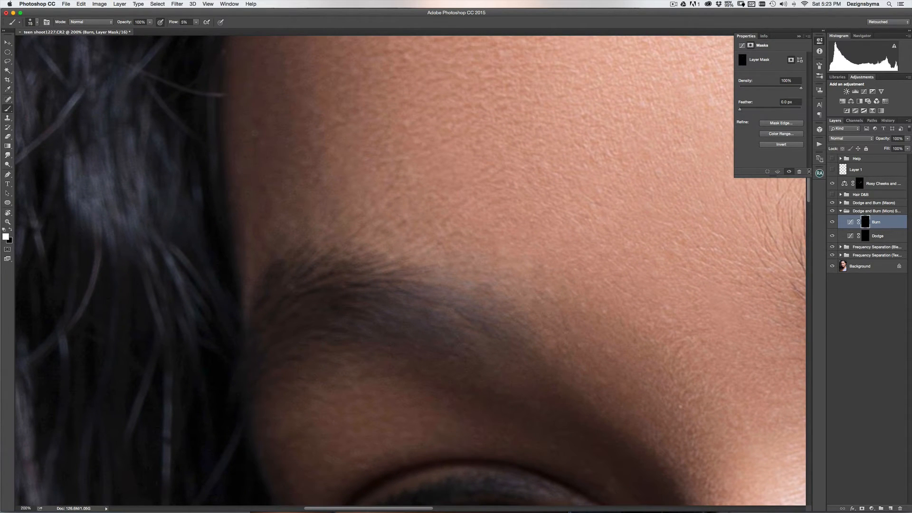
left_click(832, 158)
key("bracketleft")
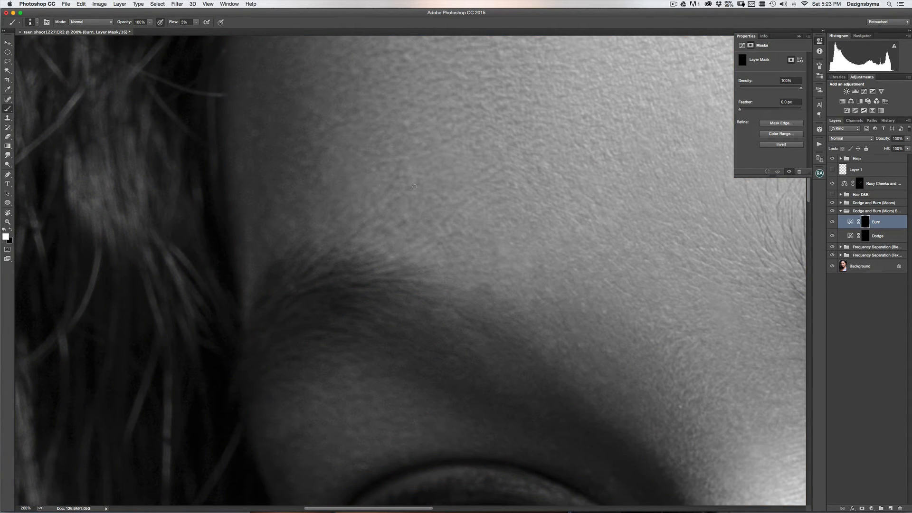
- Burn the bright skin patches above the eyebrow nearest the hair on the Burn mask, varying the small brush up to about 20 px
key("bracketright")
key("bracketright")
key("bracketright")
key("bracketleft")
key("bracketright")
key("bracketright")
key("bracketright")
key("bracketleft")
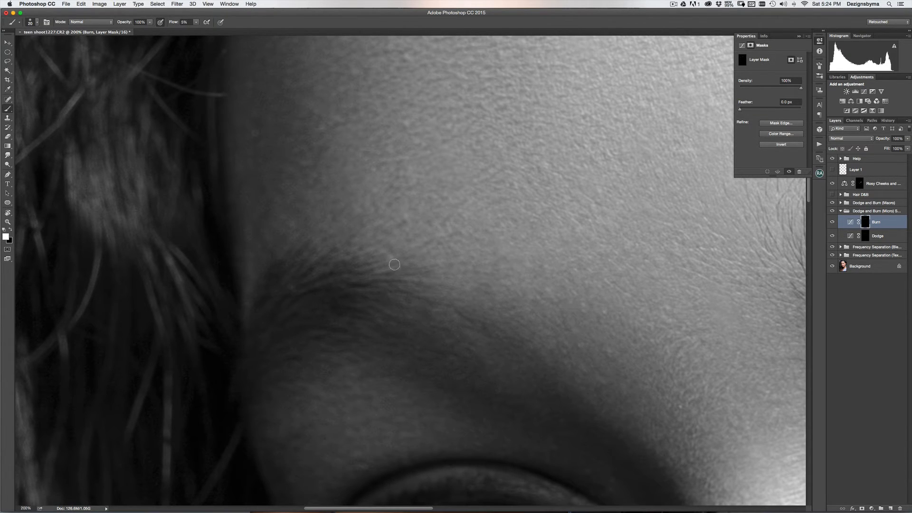
- Continue burning the forehead transition above the eyebrow over a wider area, enlarging the brush to 100 px
key("super+minus")
key("super+minus")
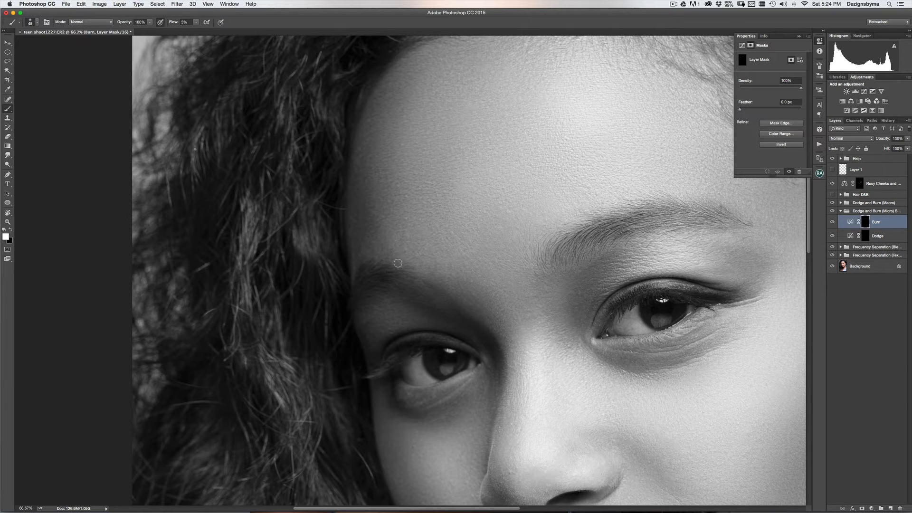
key("bracketleft")
key("bracketleft")
scroll(399, 261, "down", 3)
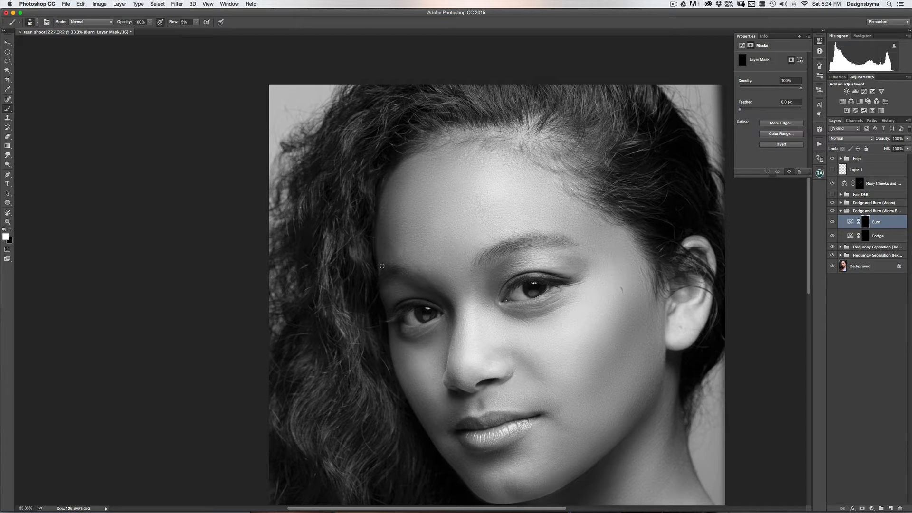
key("bracketright")
key("bracketright")
key("super+equal")
key("super+equal")
key("bracketleft")
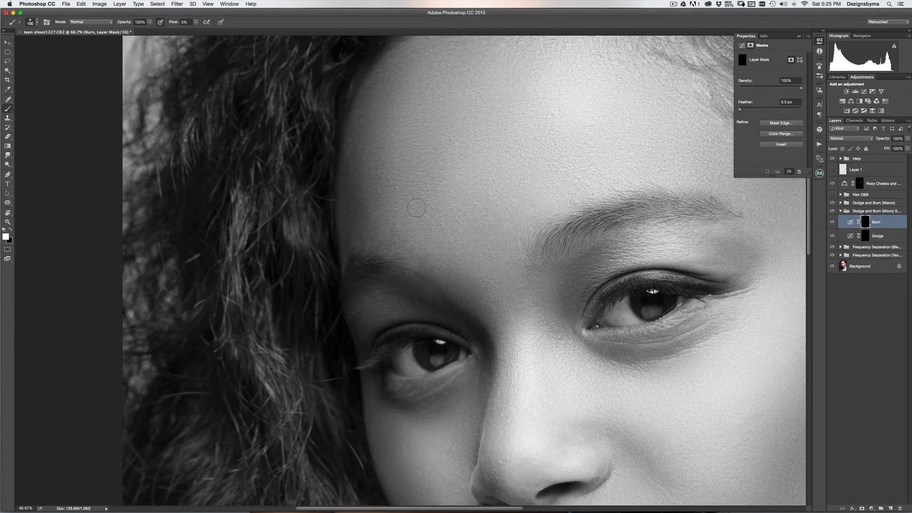
- Reduce the brush to 70 px and refine the burned skin along the upper edge of the eyebrow nearest the hair
key("super+equal")
key("bracketleft")
key("bracketleft")
key("bracketleft")
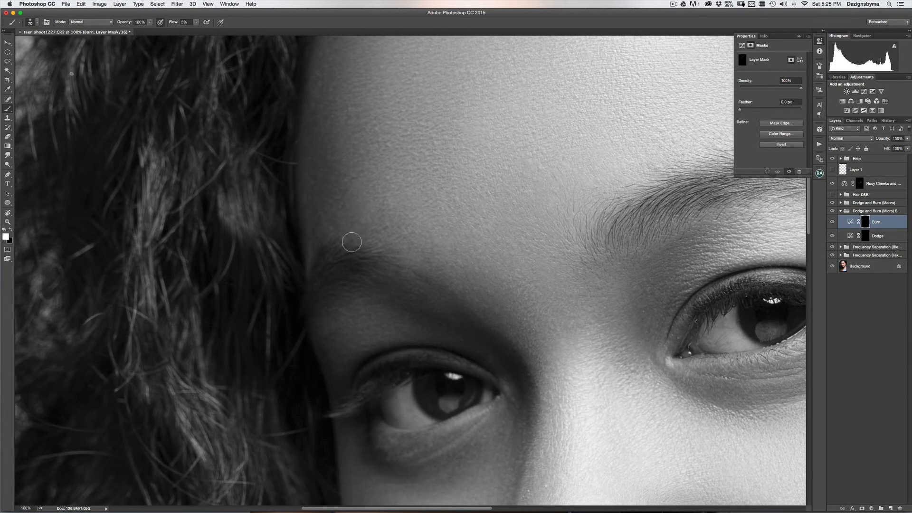
- Compare the whole portrait with and without the Dodge and Burn (Micro) group
key("super+minus")
key("super+minus")
key("super+minus")
key("super+minus")
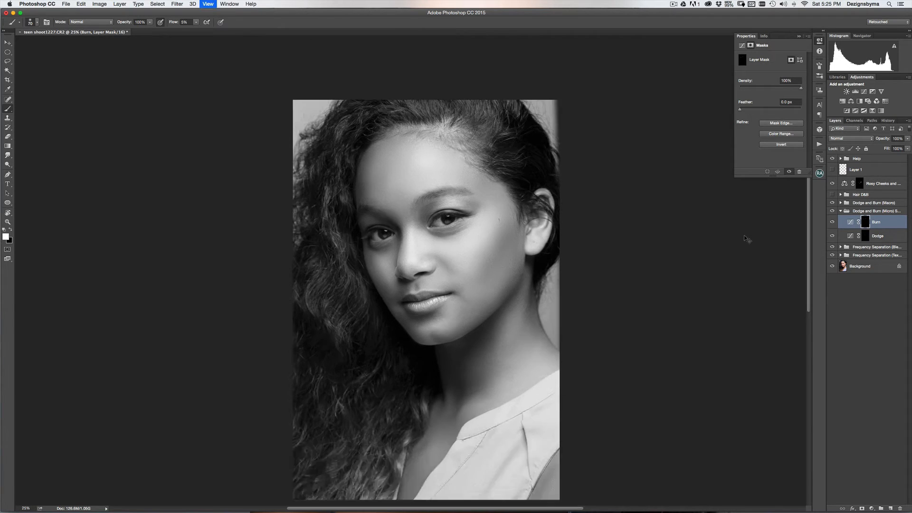
key("super+equal")
left_click_drag(487, 164, 518, 224)
left_click(831, 210)
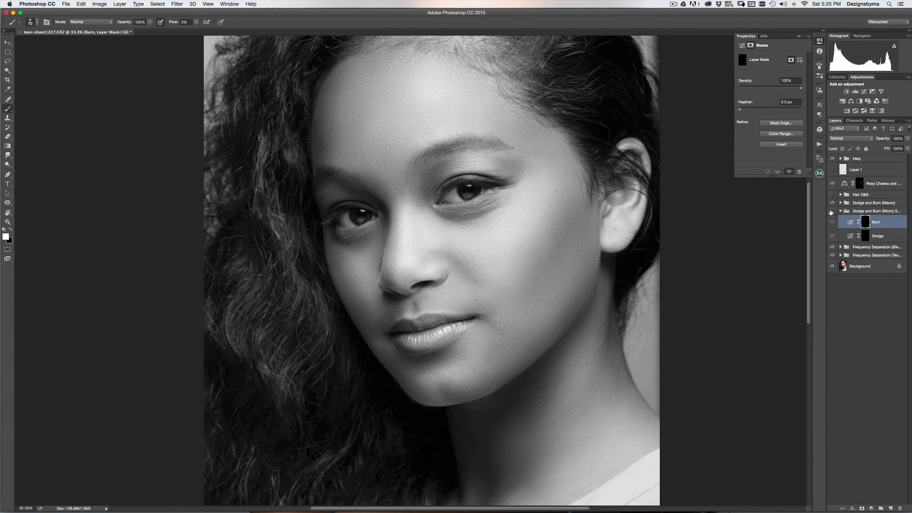
left_click(831, 211)
left_click(831, 212)
left_click(832, 212)
key("super+minus")
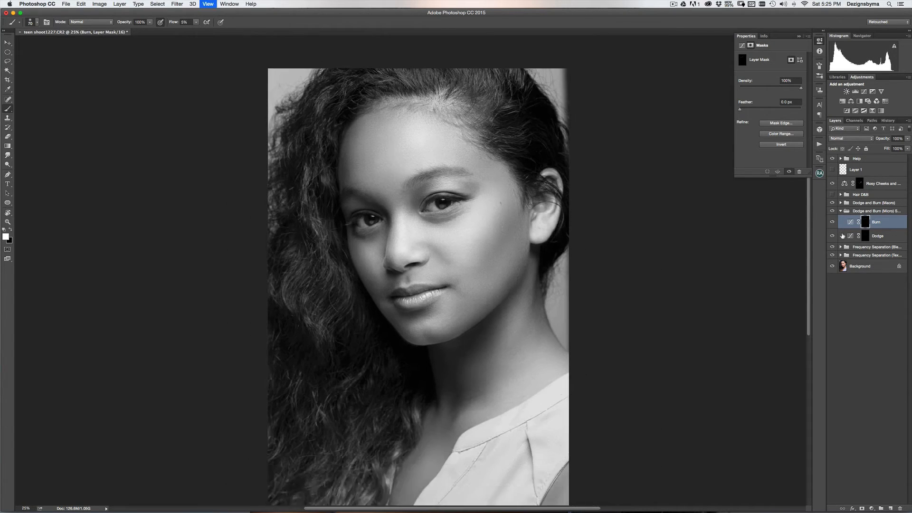
- Collapse the Dodge and Burn (Micro) group and hide the Help group to show the portrait in color
key("super+minus")
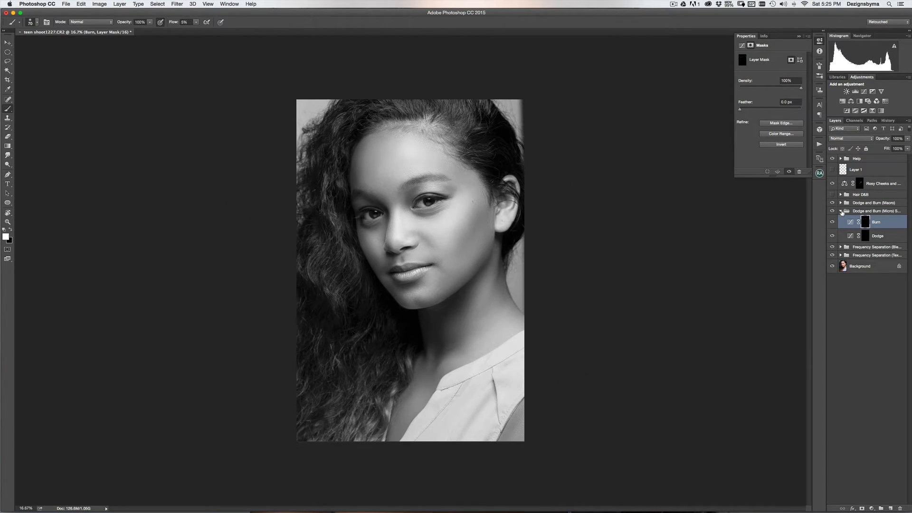
left_click(840, 210)
left_click(832, 159)
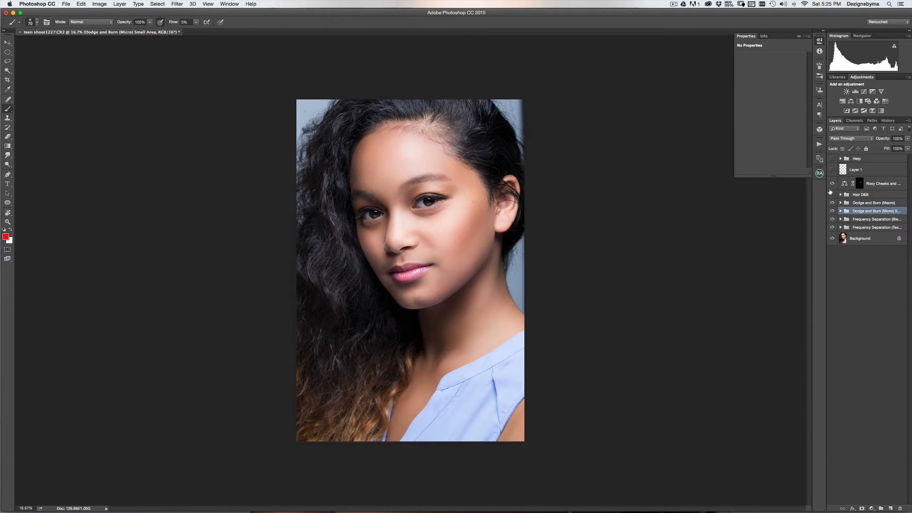
- Compare the color portrait with and without the Dodge and Burn (Micro) group, and make the Hair D&B group visible
left_click(831, 211)
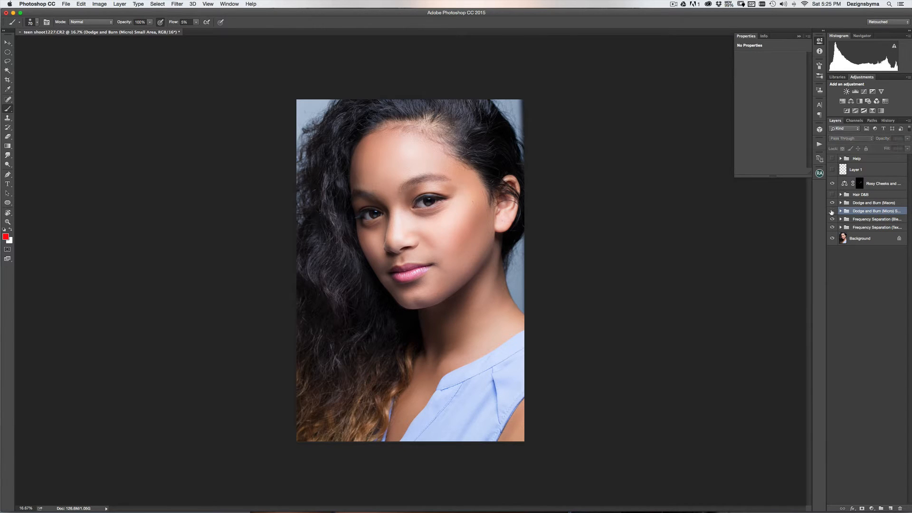
left_click(832, 210)
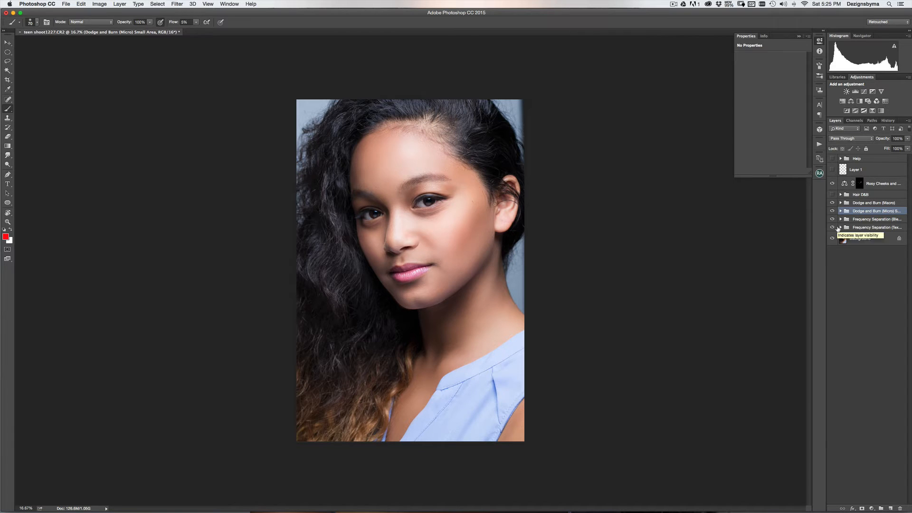
key("super+minus")
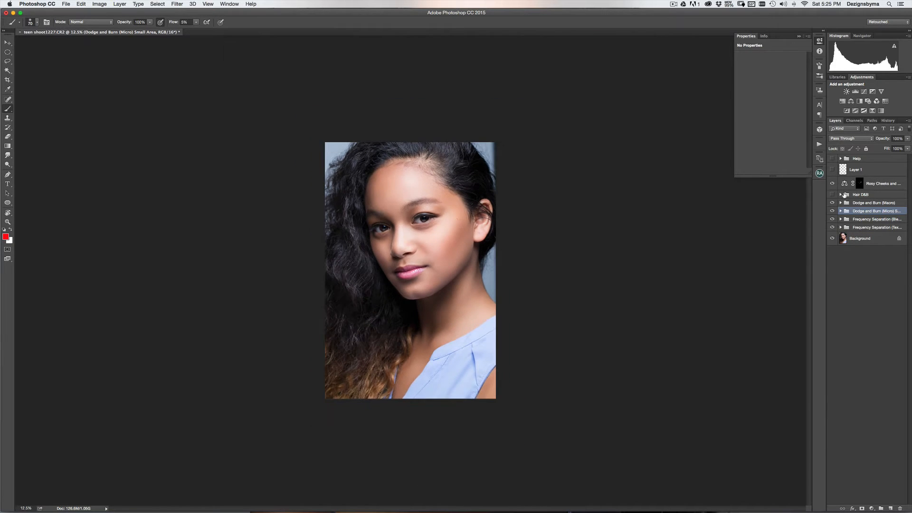
key("super+equal")
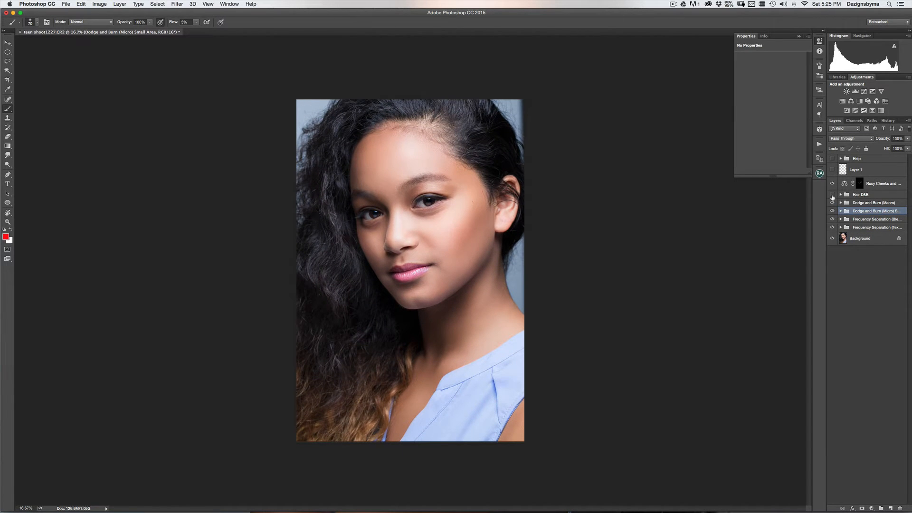
left_click(831, 195)
left_click(831, 195)
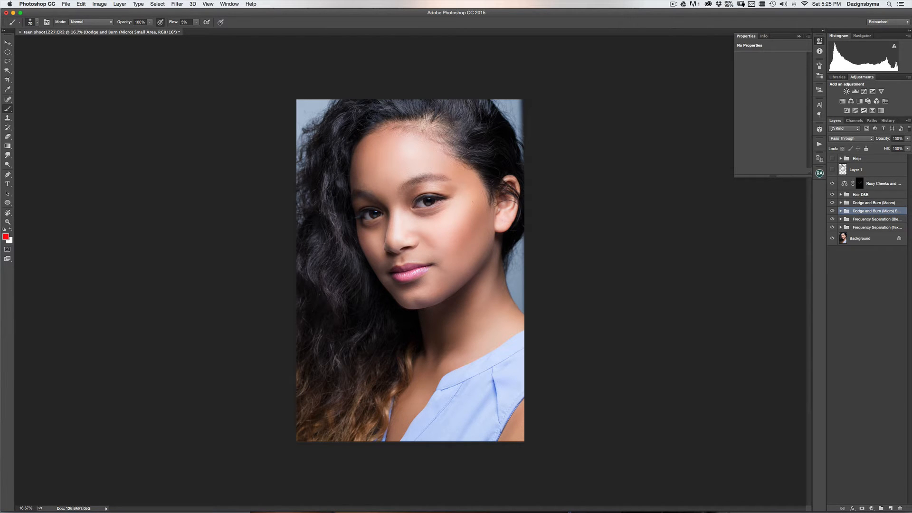
- Delete the empty Layer 1 above the Rosy Cheeks and Lips adjustment layer
left_click(844, 168)
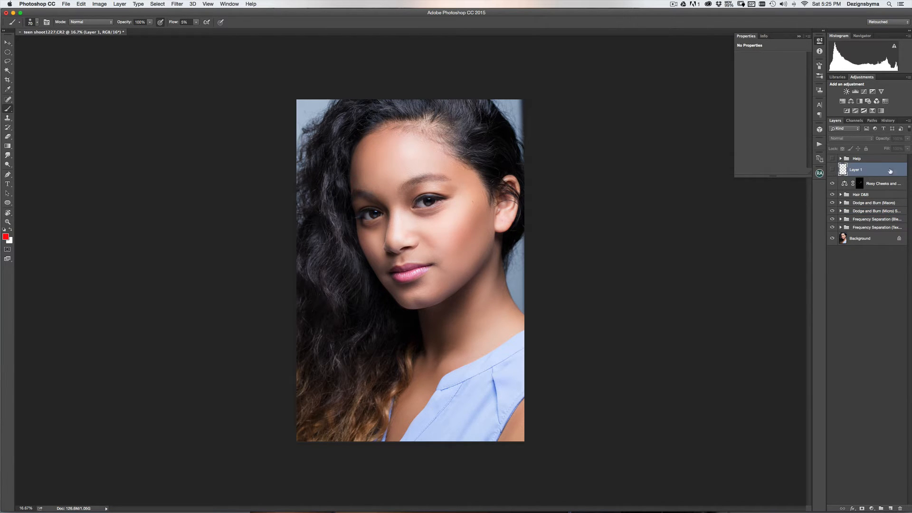
left_click_drag(889, 171, 901, 506)
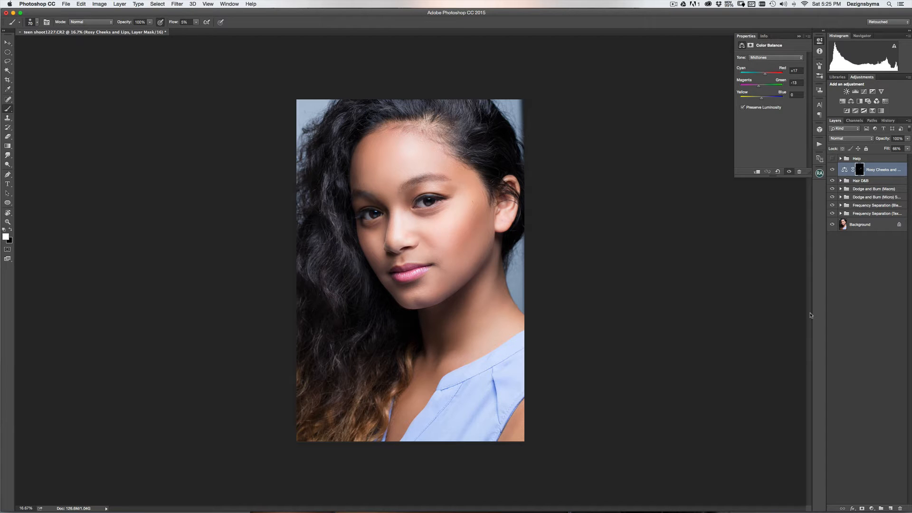
- Examine the retouched color portrait both close up on the face and as a whole
key("super+plus")
key("super+plus")
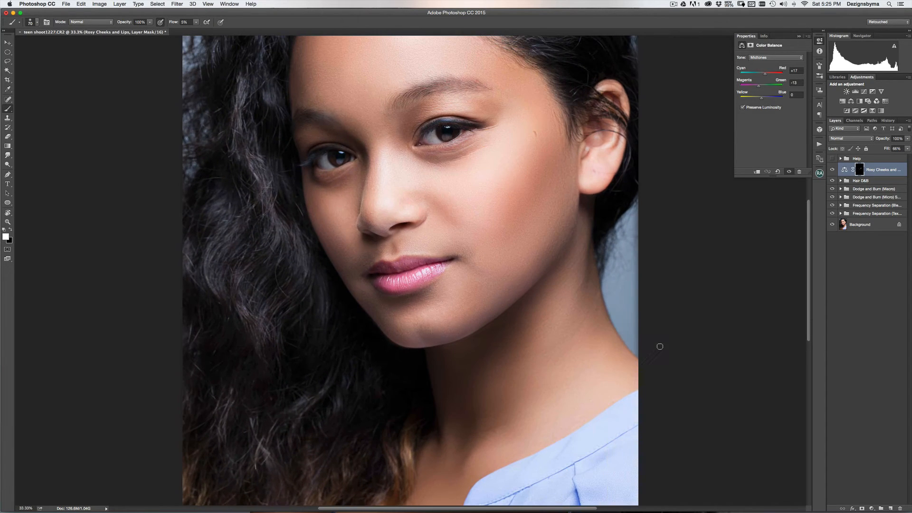
key("super+minus")
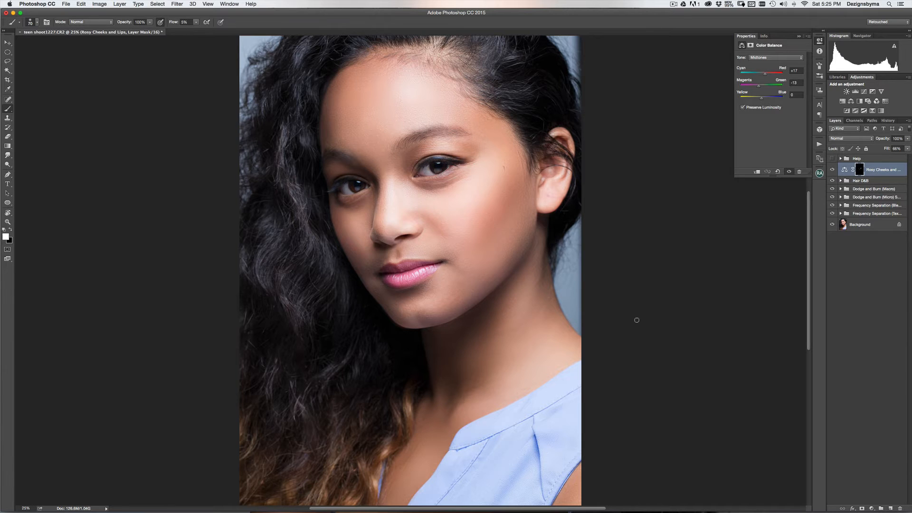
key("super+minus")
key("super+plus")
key("super+minus")
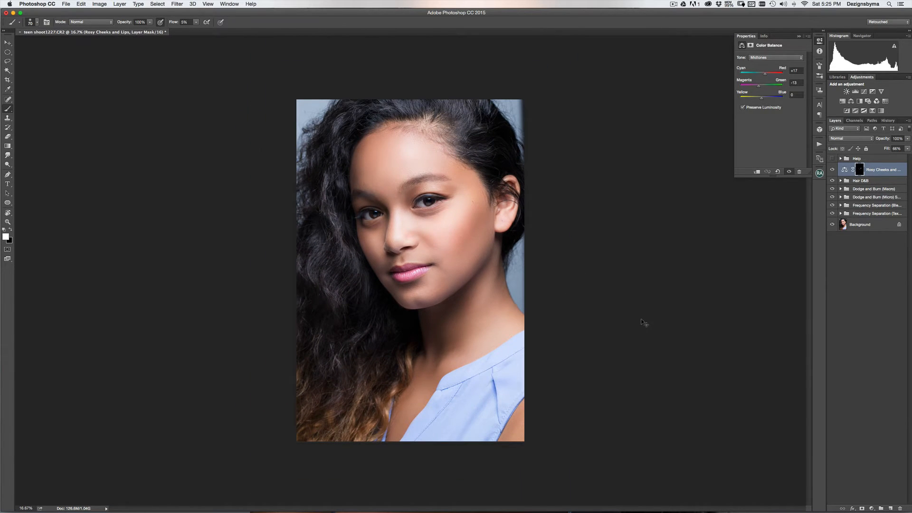
key("super+plus")
key("super+minus")
key("super+plus")
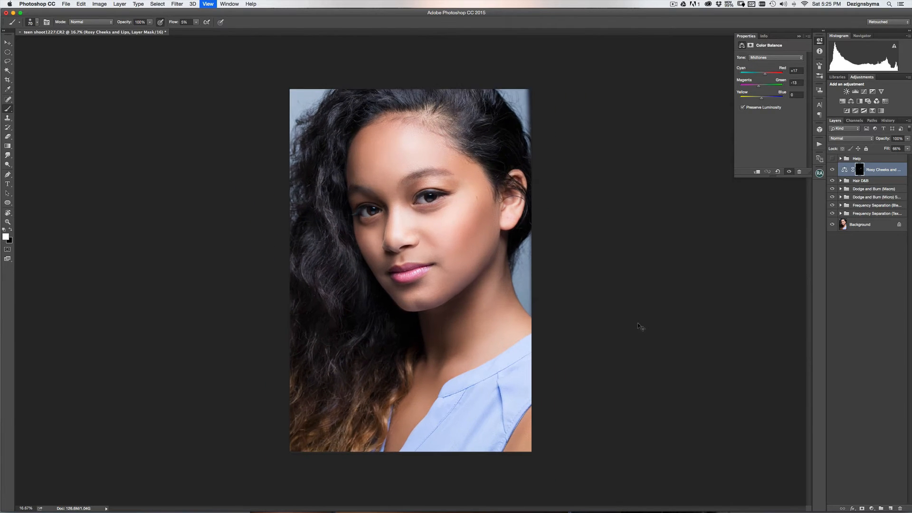
key("super+minus")
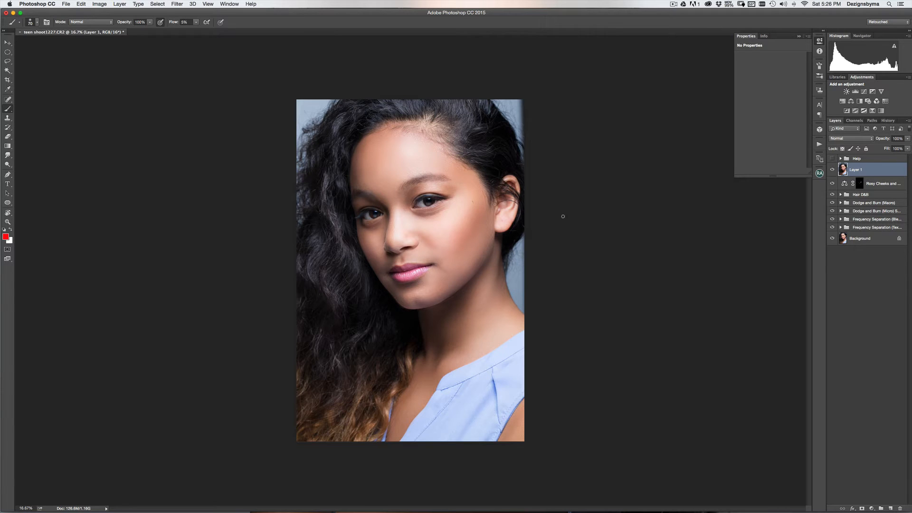
- Open the Add Noise filter on the merged portrait in Layer 1 and inspect the cheek with 2% Gaussian monochromatic noise
key("super+plus")
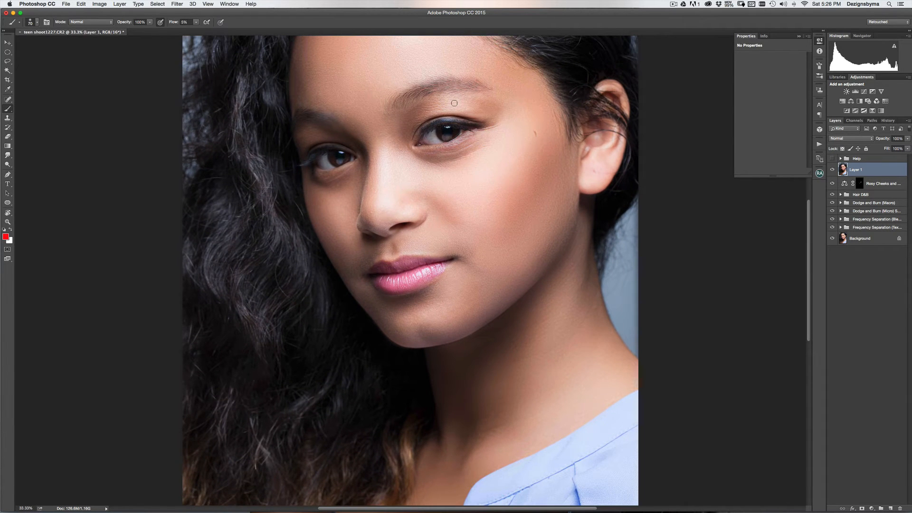
left_click_drag(576, 138, 584, 206)
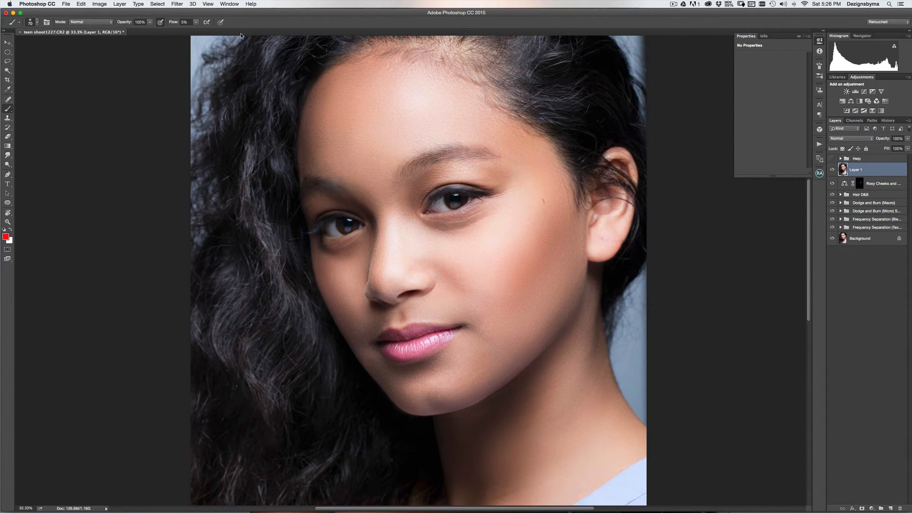
left_click(181, 6)
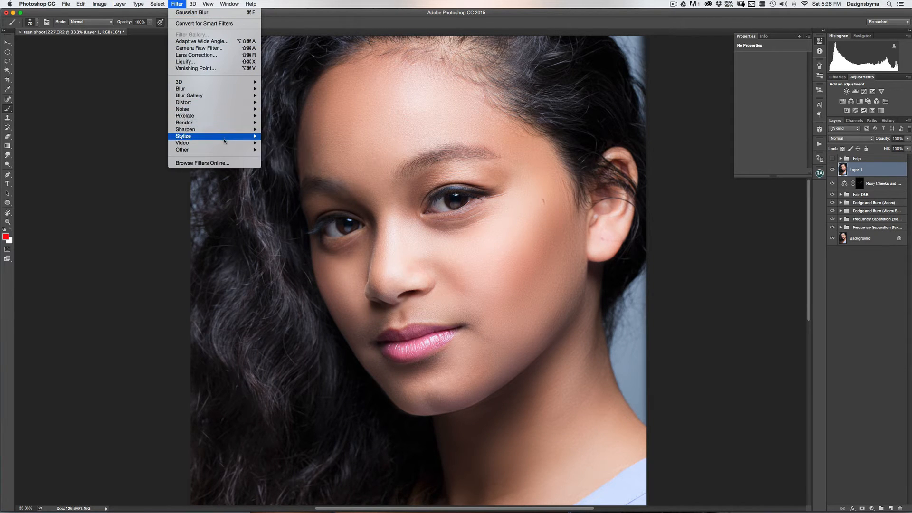
mouse_move(224, 109)
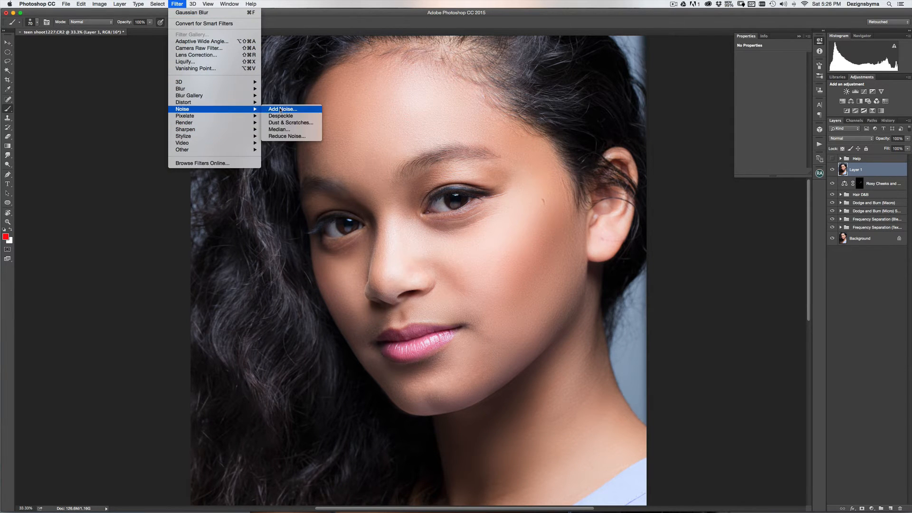
left_click(280, 109)
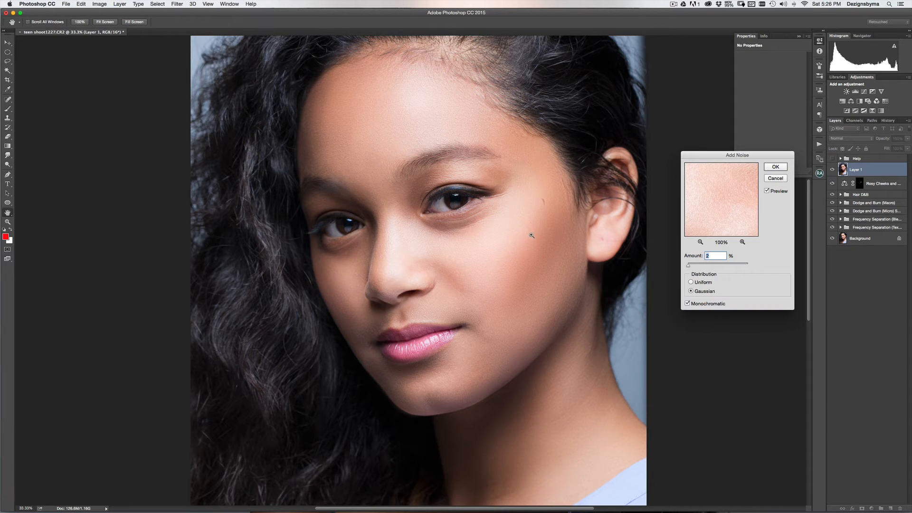
left_click(531, 235, "super")
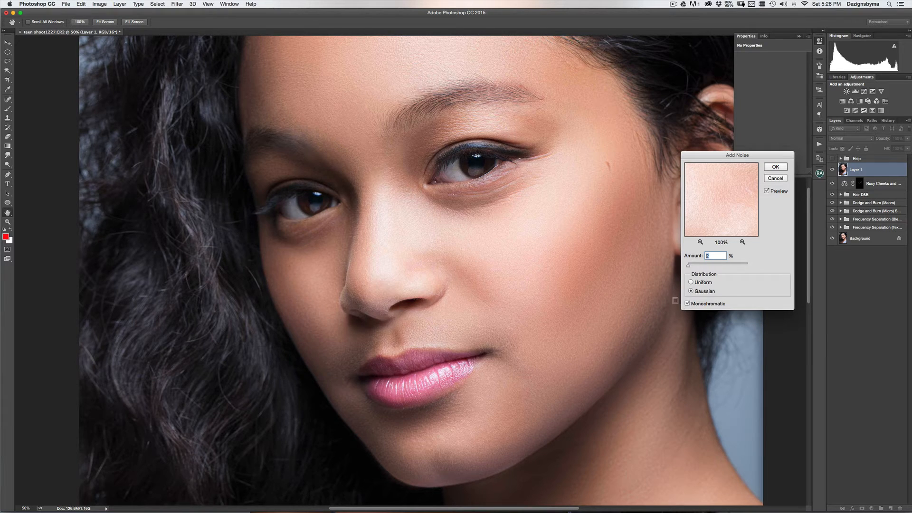
left_click(543, 190, "super")
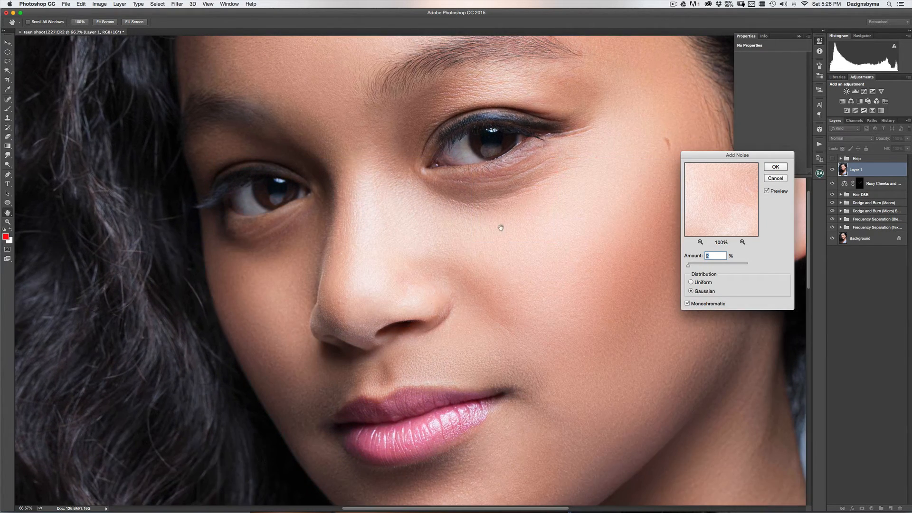
left_click_drag(500, 228, 440, 222)
key("super+plus")
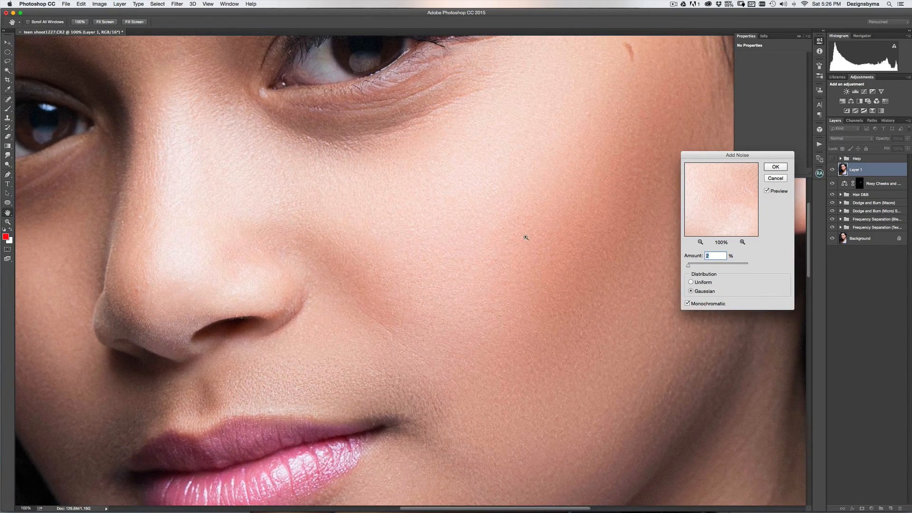
key("super+minus")
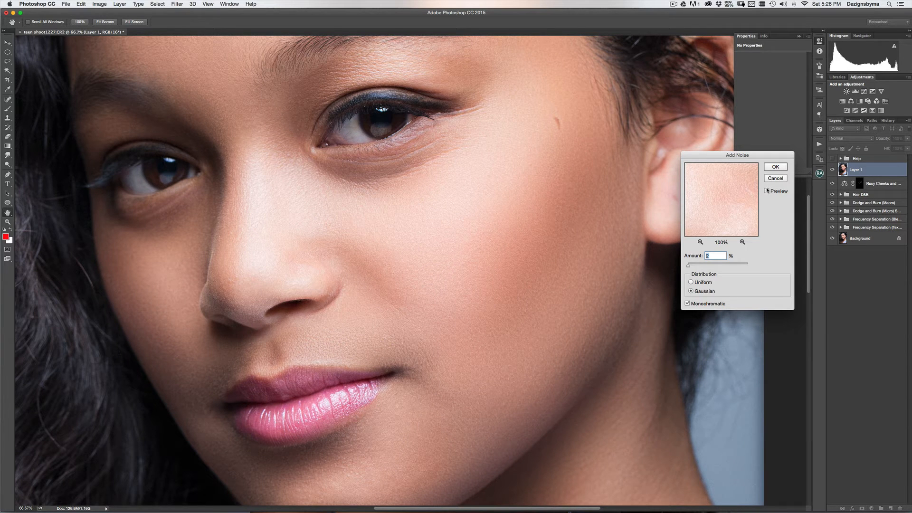
- Try a 5% noise amount on the cheek skin, and return the amount to 2% with the preview on
key("super+plus")
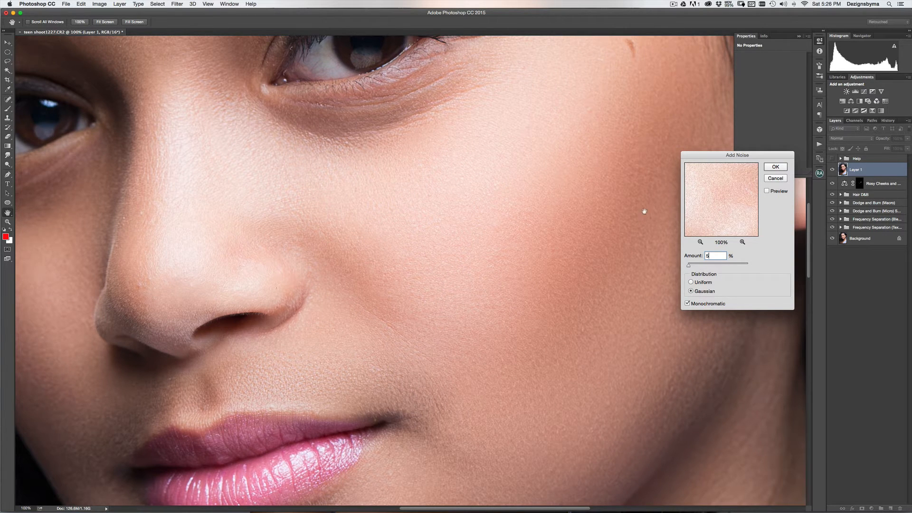
scroll(643, 210, "right", 5)
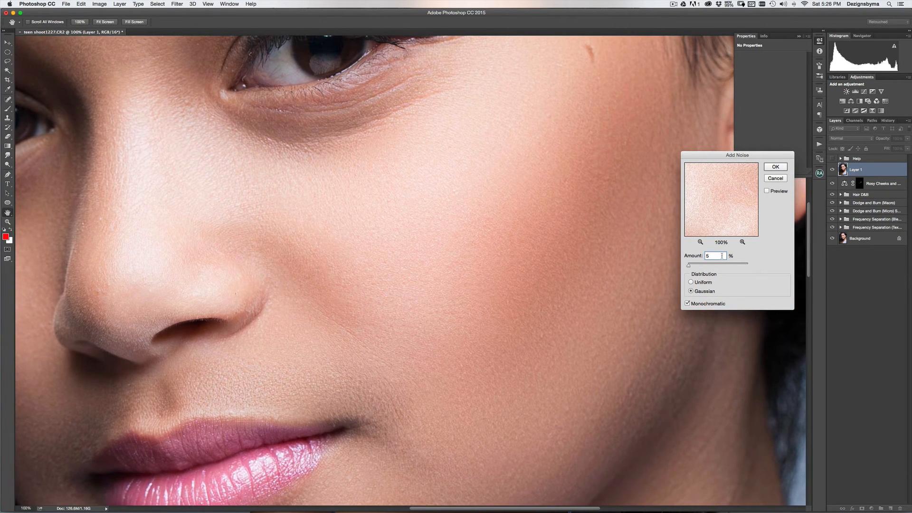
left_click(767, 192)
key("super+minus")
key("super+minus")
key("super+plus")
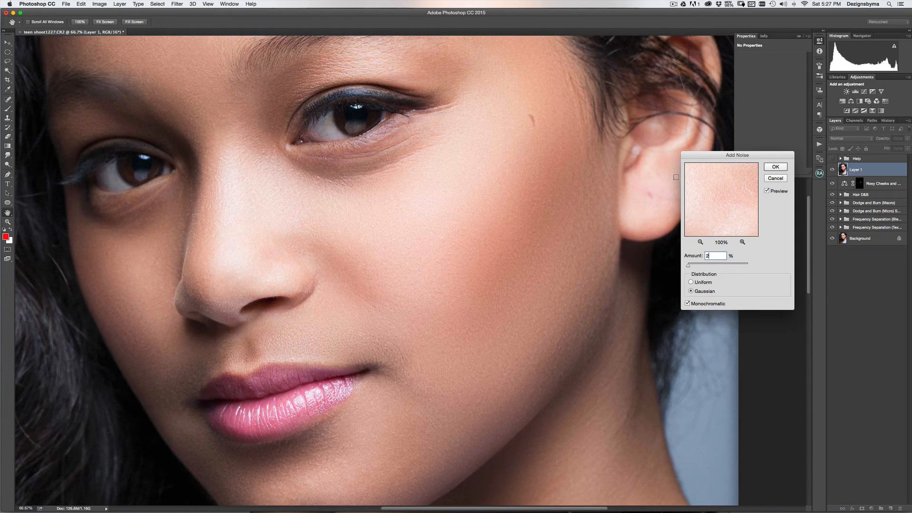
- Examine the 2% noise preview across the cheek, chin, eyes, forehead, hair and background edges
left_click_drag(428, 278, 428, 240)
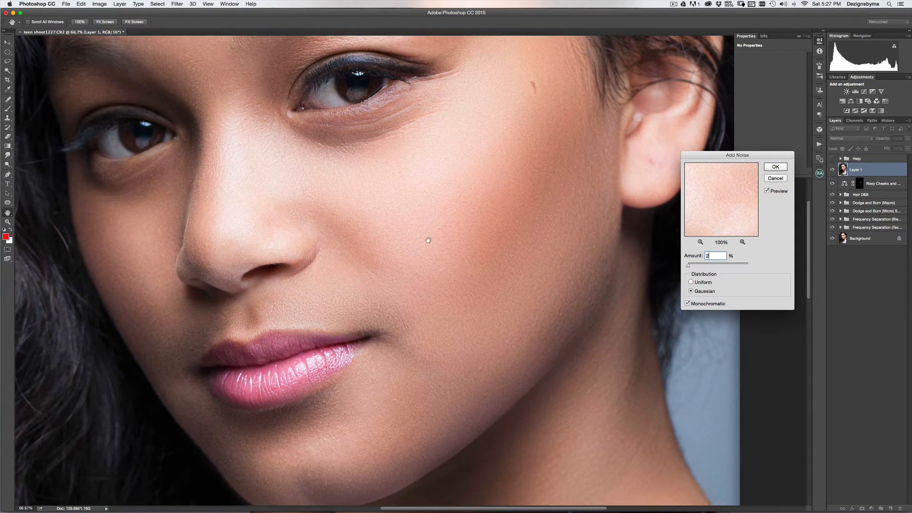
scroll(428, 240, "down", 5)
scroll(441, 246, "up", 2)
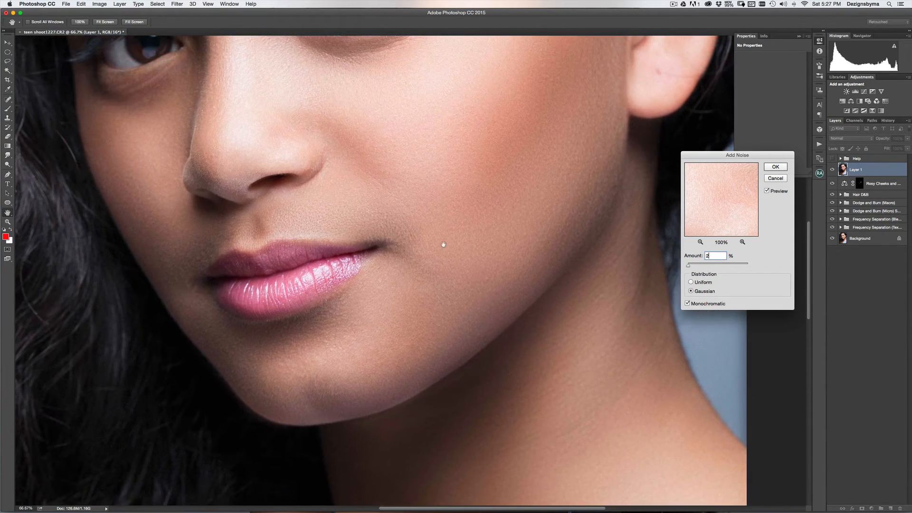
scroll(443, 244, "up", 8)
scroll(443, 244, "left", 4)
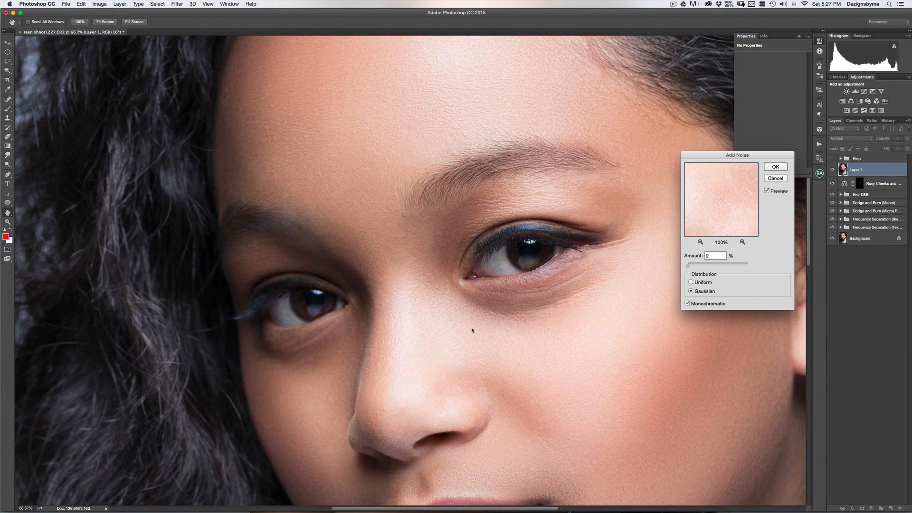
scroll(472, 330, "up", 3)
scroll(447, 320, "right", 3)
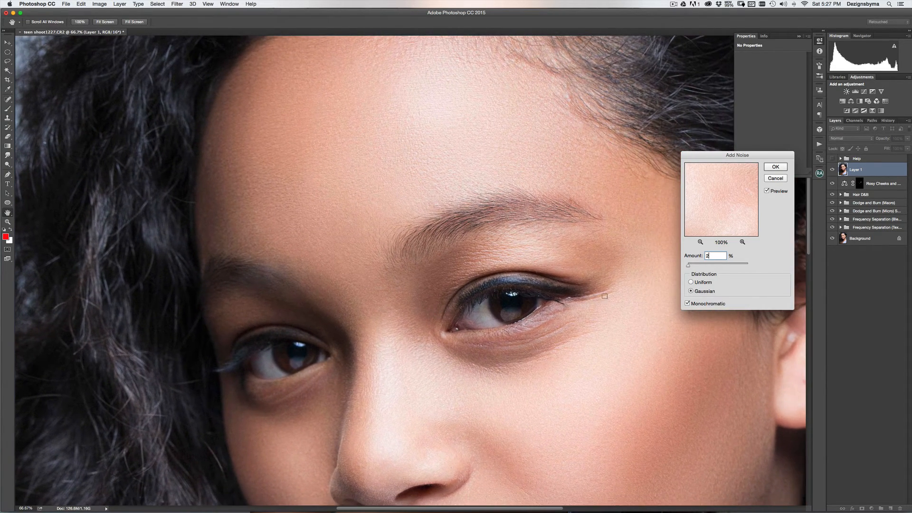
scroll(576, 179, "up", 10)
scroll(576, 179, "right", 6)
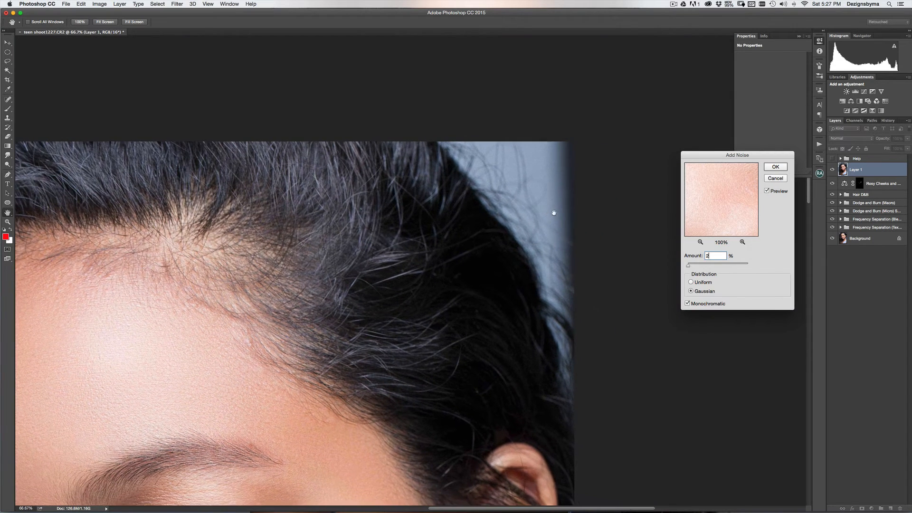
left_click_drag(427, 214, 400, 164)
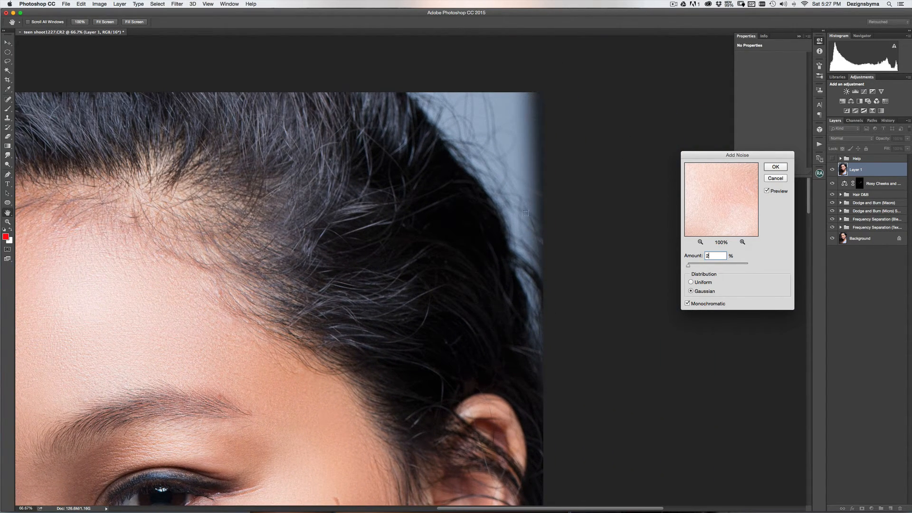
scroll(472, 201, "left", 15)
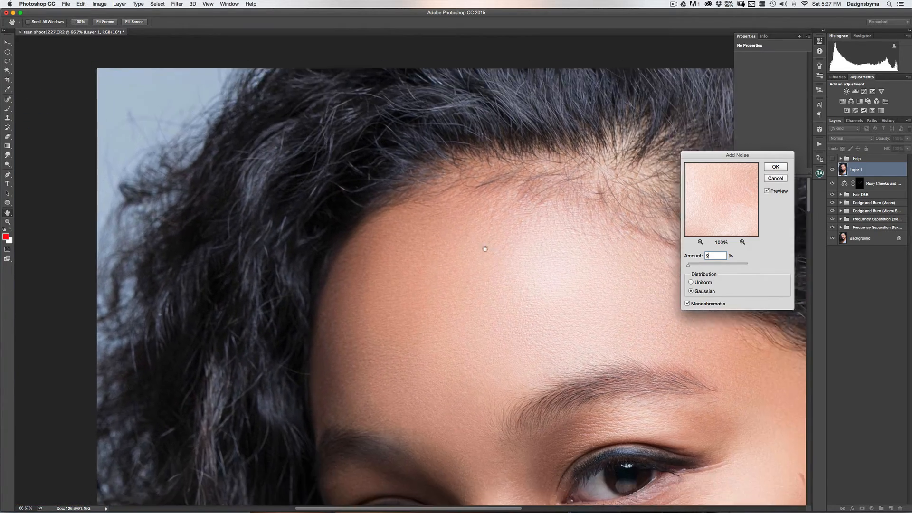
scroll(485, 248, "right", 5)
scroll(485, 248, "down", 3)
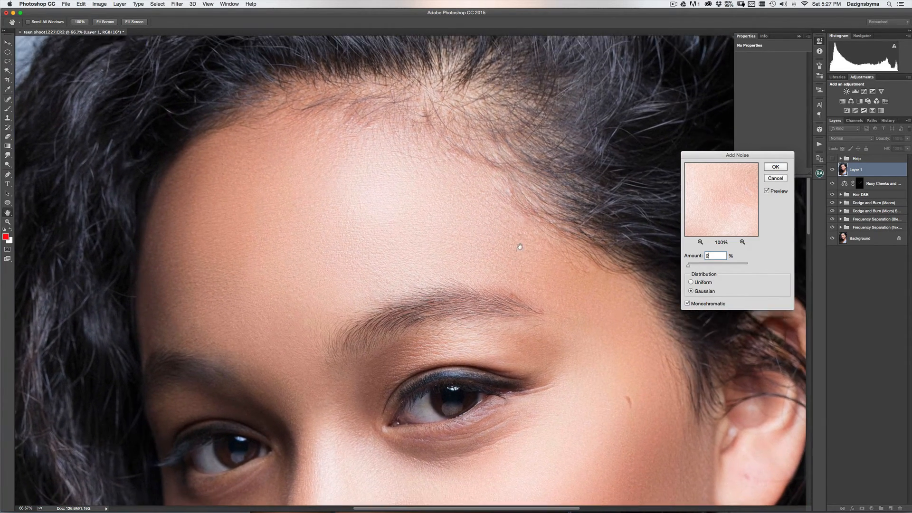
scroll(520, 246, "down", 2)
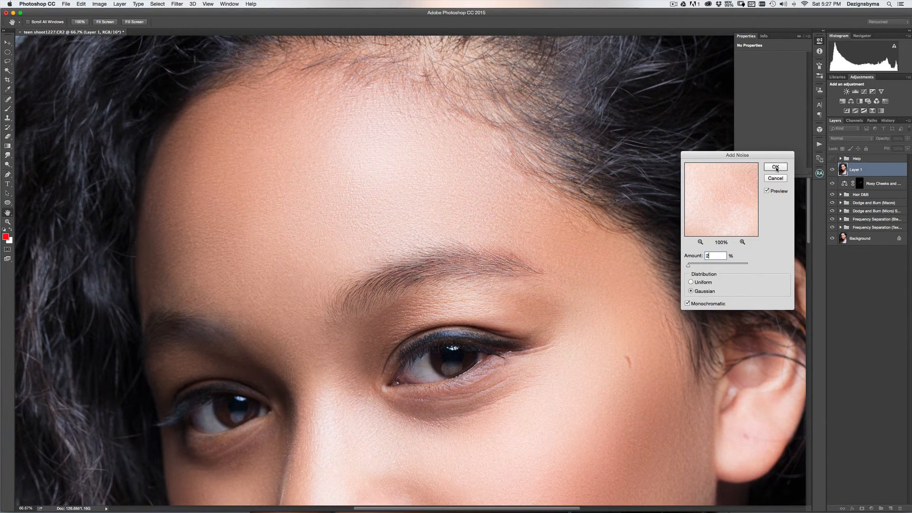
- Apply the 2% Gaussian monochromatic noise to Layer 1 and add a layer mask to it
left_click(776, 167)
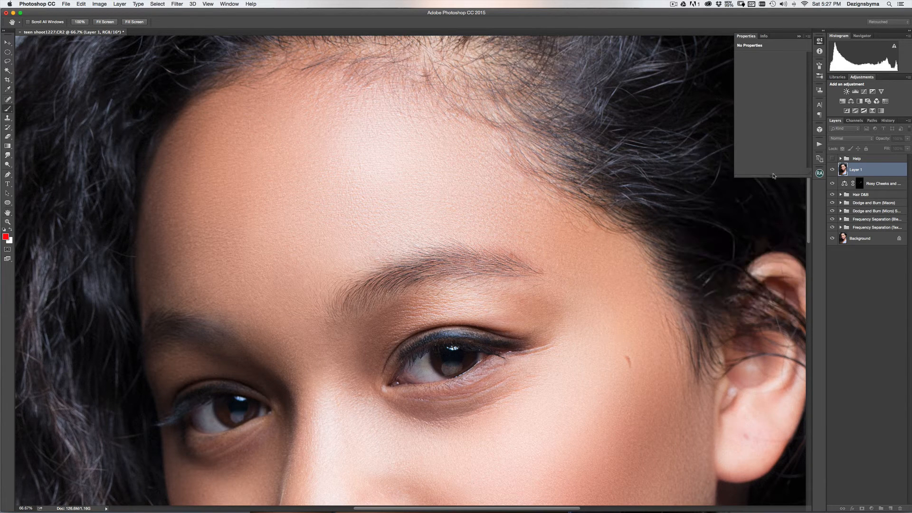
key("b")
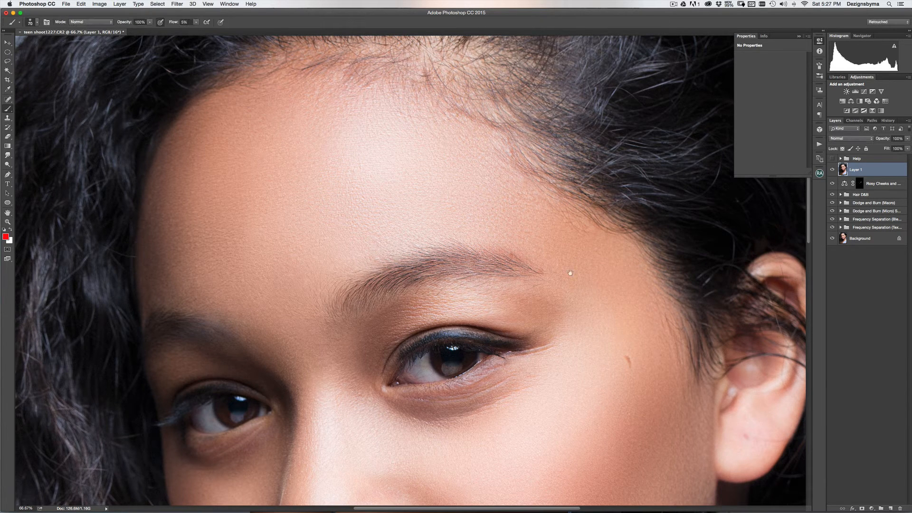
scroll(565, 266, "down", 2)
scroll(545, 233, "down", 5)
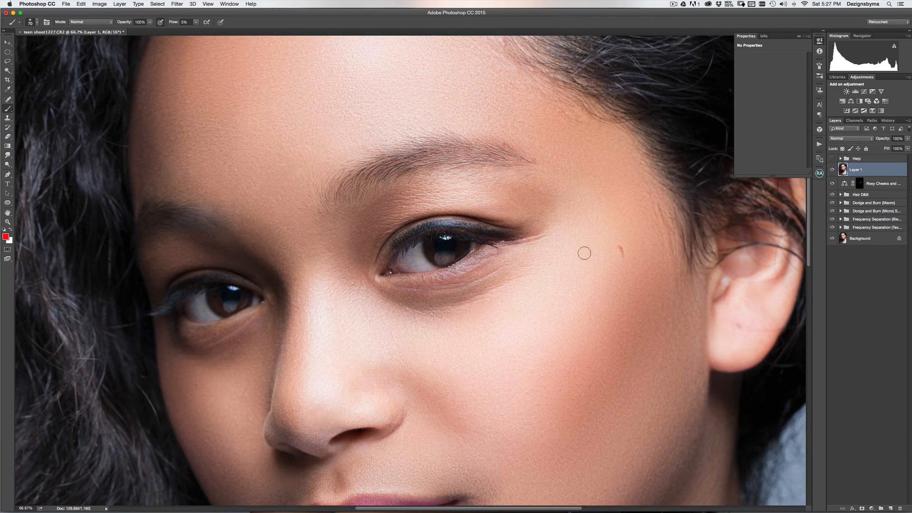
key("super+plus")
key("super+minus")
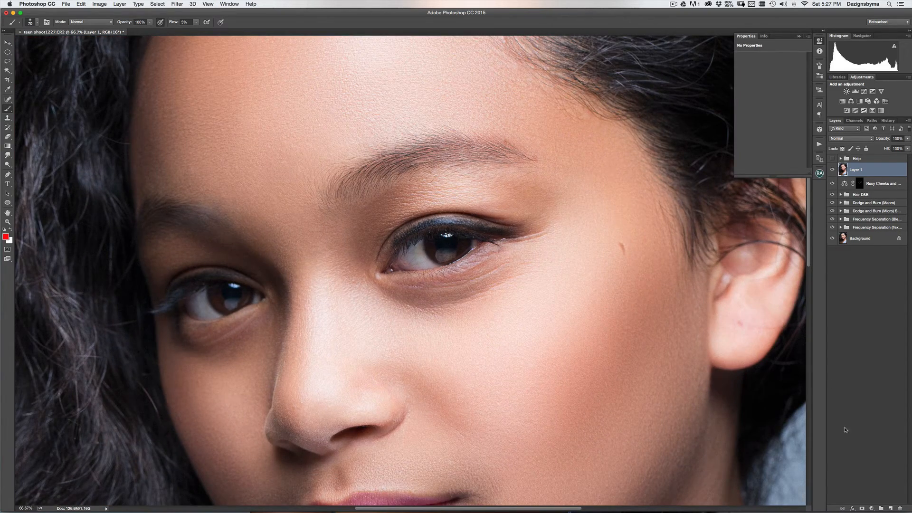
left_click(862, 508)
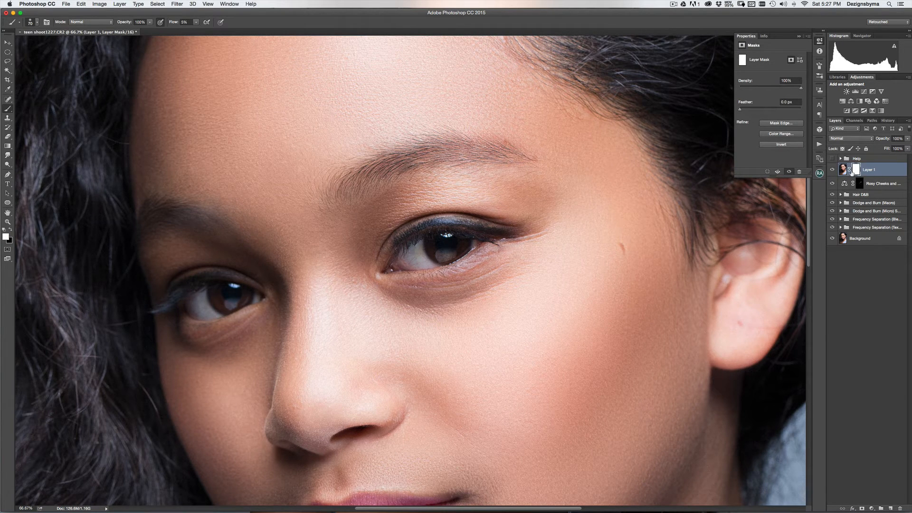
- Mask the noise off the eyes and lips by painting black at 100% flow on Layer 1's mask
key("x")
key("bracketright")
key("bracketright")
key("bracketright")
key("bracketright")
key("bracketright")
key("bracketright")
mouse_move(176, 22)
left_mouse_down()
mouse_move(220, 22)
mouse_move(174, 23)
left_mouse_up()
key("bracketleft")
key("bracketleft")
scroll(396, 370, "down", 10)
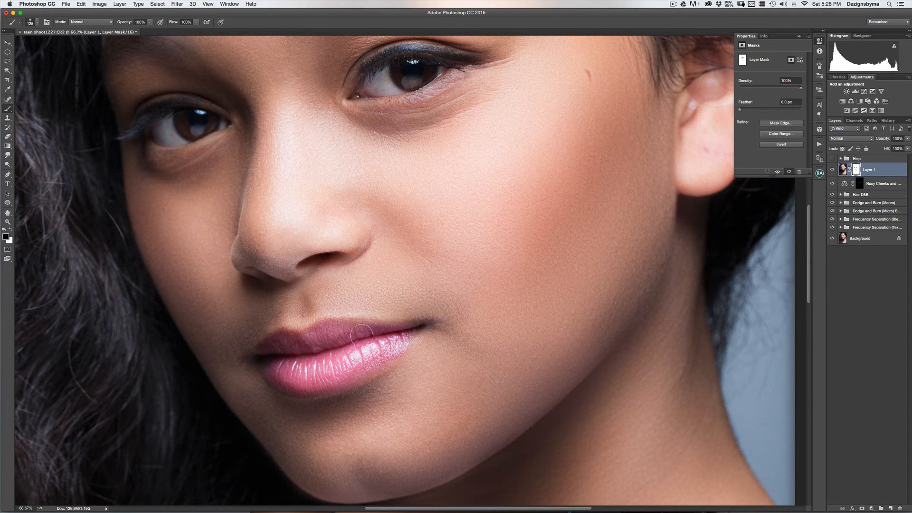
key("[")
key("[")
- Examine the noise masking on the whole portrait and close up on the face, with the mask properties collapsed
key("super+0")
key("super+equal")
key("super+minus")
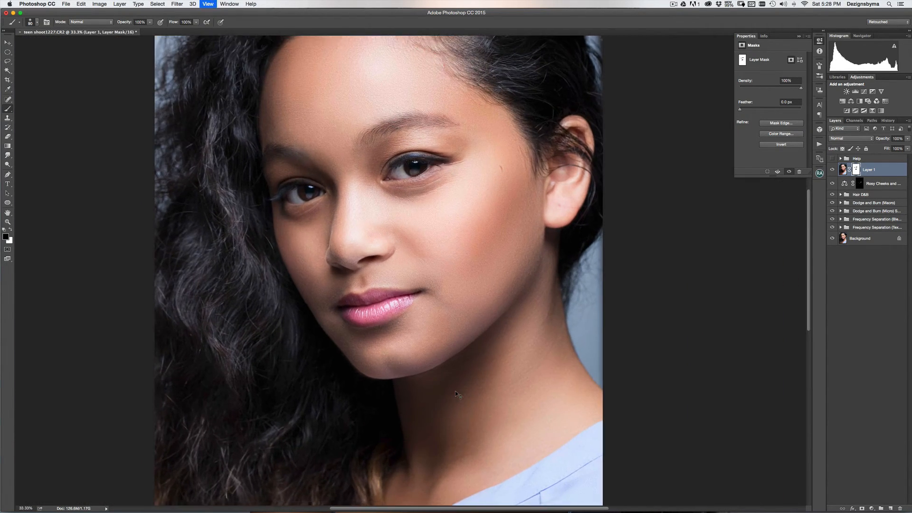
key("super+equal")
key("super+equal")
left_click_drag(557, 197, 565, 256)
key("super+equal")
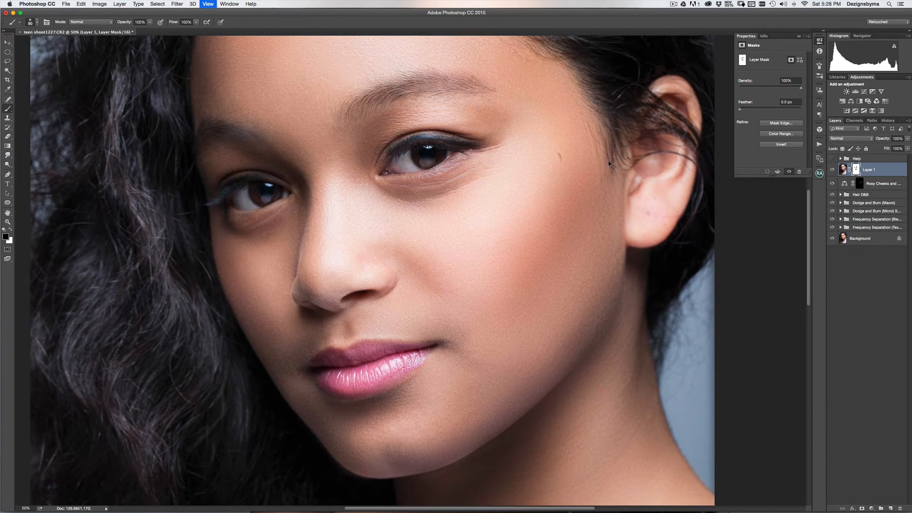
left_click(798, 36)
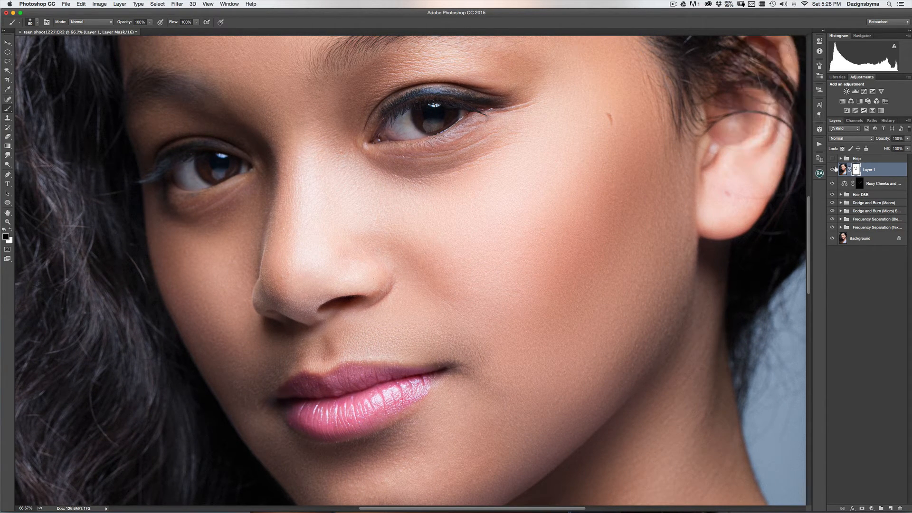
left_click_drag(674, 140, 680, 203)
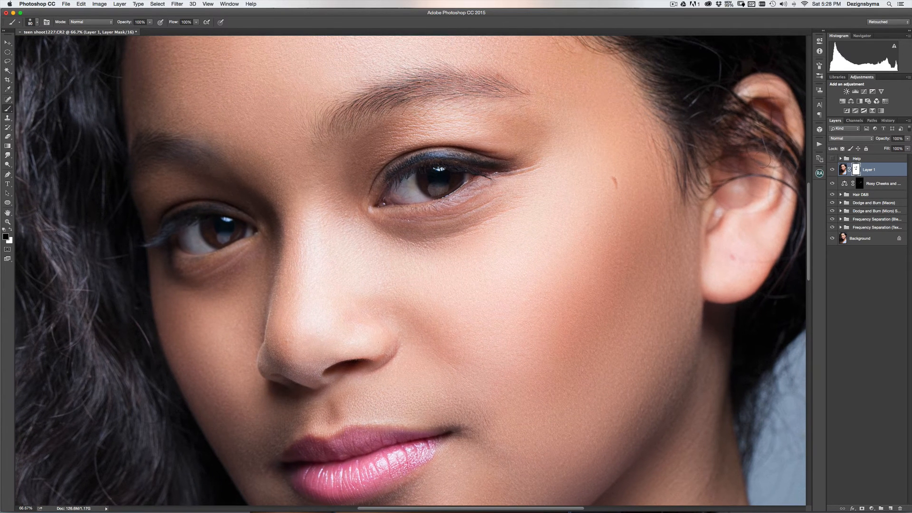
- Run the Select Sharpen action and paint white at 100% flow over the eyes and lips on its layer mask
left_click(819, 144)
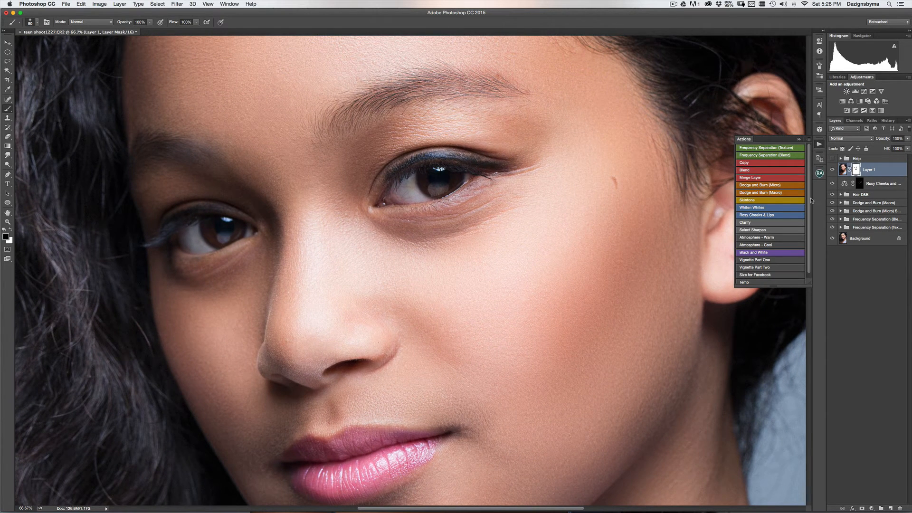
left_click(767, 230)
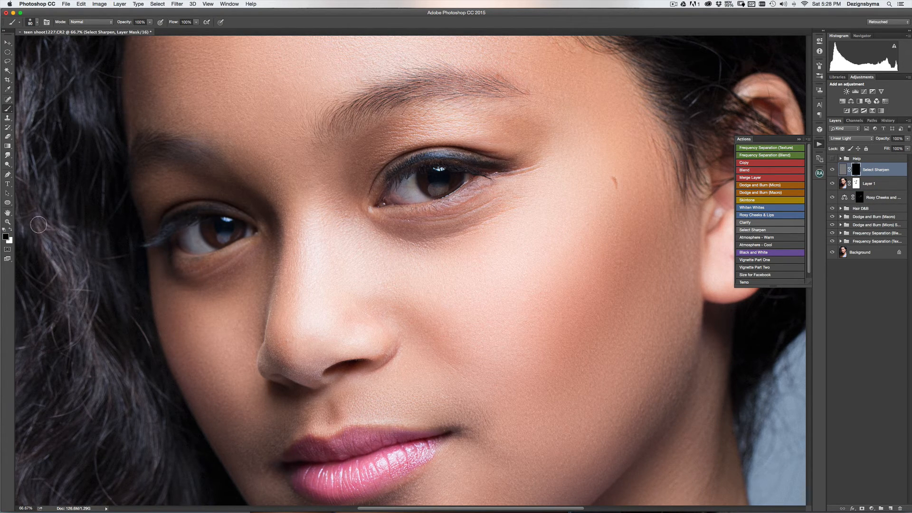
key("x")
mouse_move(175, 22)
left_mouse_down()
mouse_move(147, 23)
mouse_move(192, 23)
left_mouse_up()
key("bracketright")
key("bracketright")
key("bracketright")
key("bracketright")
key("bracketright")
key("bracketright")
key("bracketright")
key("bracketright")
key("bracketright")
key("bracketleft")
key("bracketleft")
key("bracketleft")
left_click_drag(456, 283, 471, 153)
key("bracketleft")
key("super+minus")
key("super+minus")
key("super+minus")
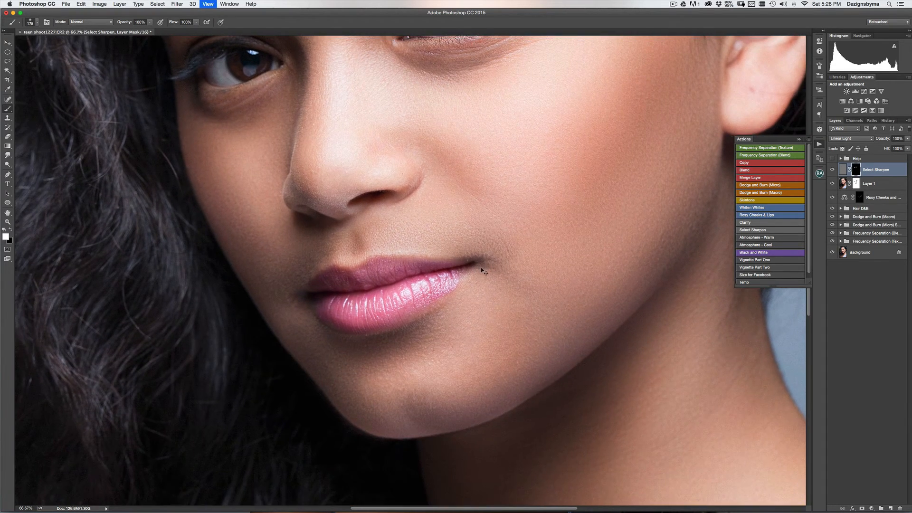
- Set the fill of the Select Sharpen layer to 24%
key("super+plus")
key("super+plus")
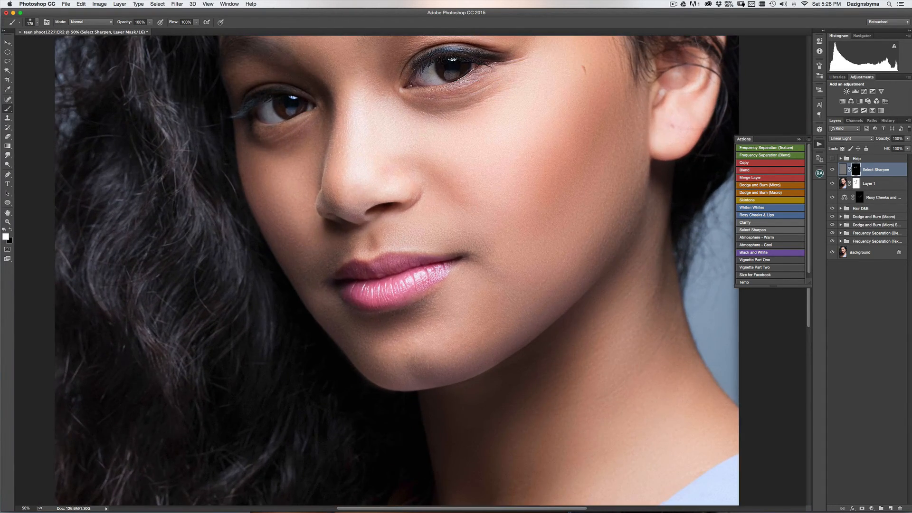
left_click_drag(544, 181, 554, 267)
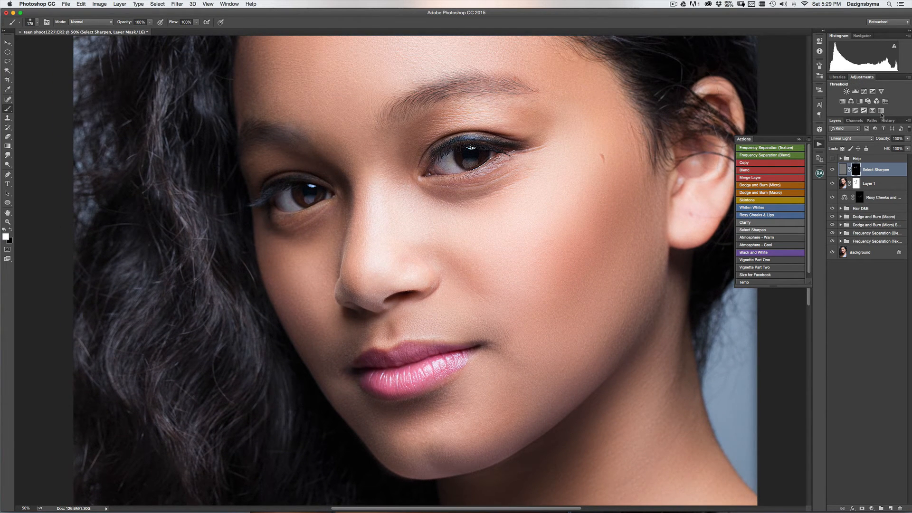
mouse_move(887, 149)
left_mouse_down()
mouse_move(856, 150)
mouse_move(885, 150)
left_mouse_up()
- Compare the portrait with and without the Select Sharpen layer at several magnifications
left_click(832, 170)
left_click(832, 170)
key("super+minus")
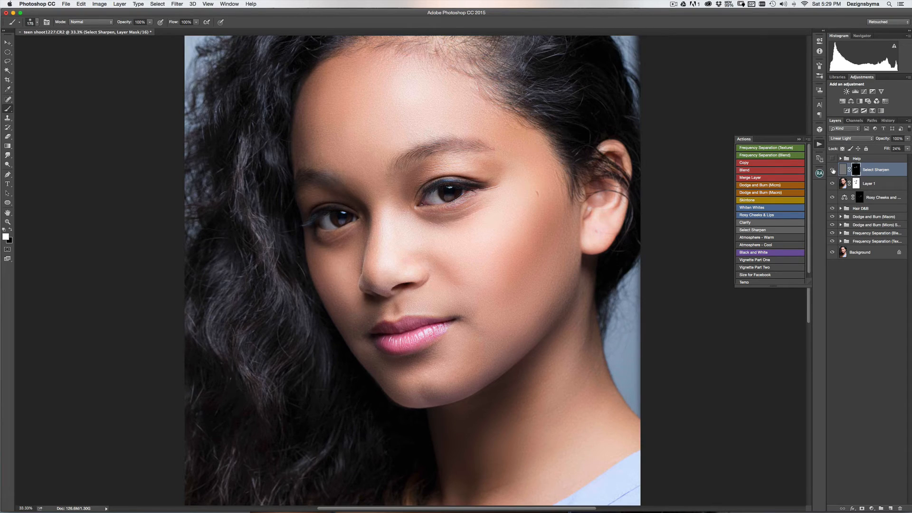
left_click(832, 170)
left_click(831, 169)
key("super+equal")
key("super+equal")
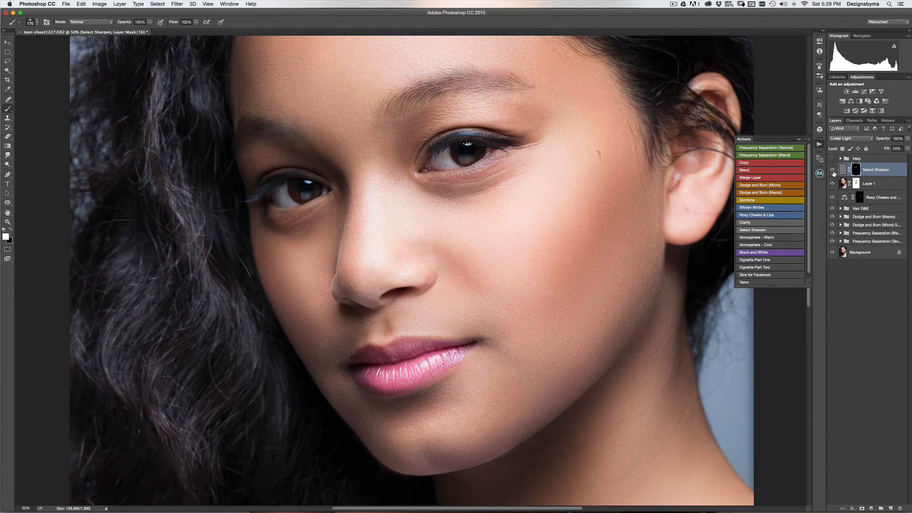
key("super+minus")
key("super+minus")
key("super+minus")
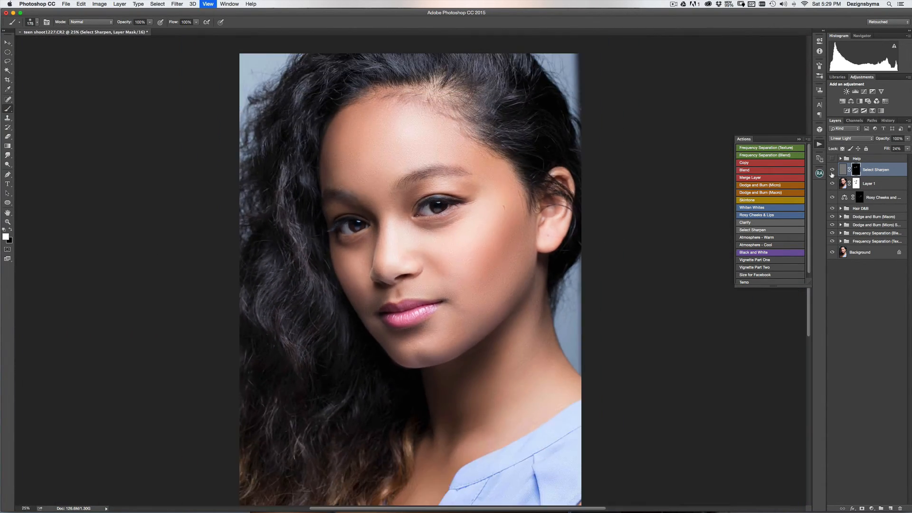
key("super+minus")
key("super+equal")
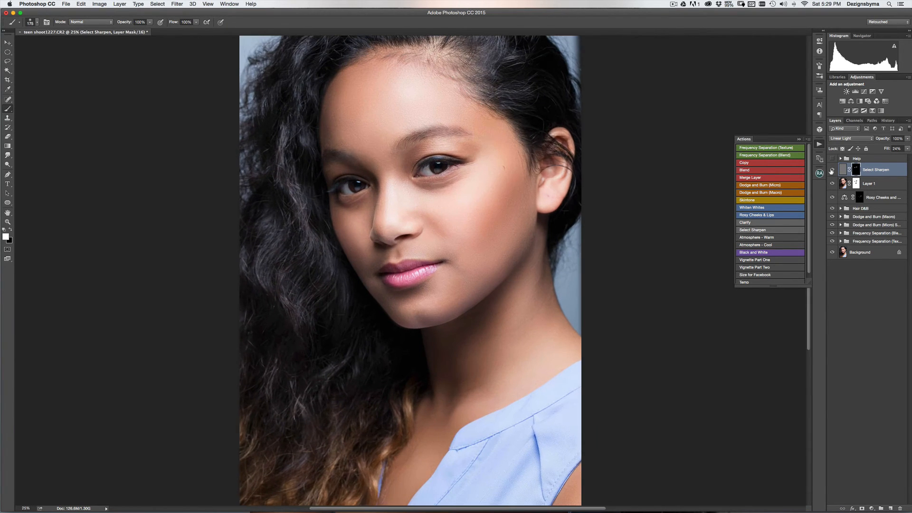
left_click(831, 171)
left_click(831, 171)
- Run the Clarify action above the Select Sharpen layer
left_click(769, 225)
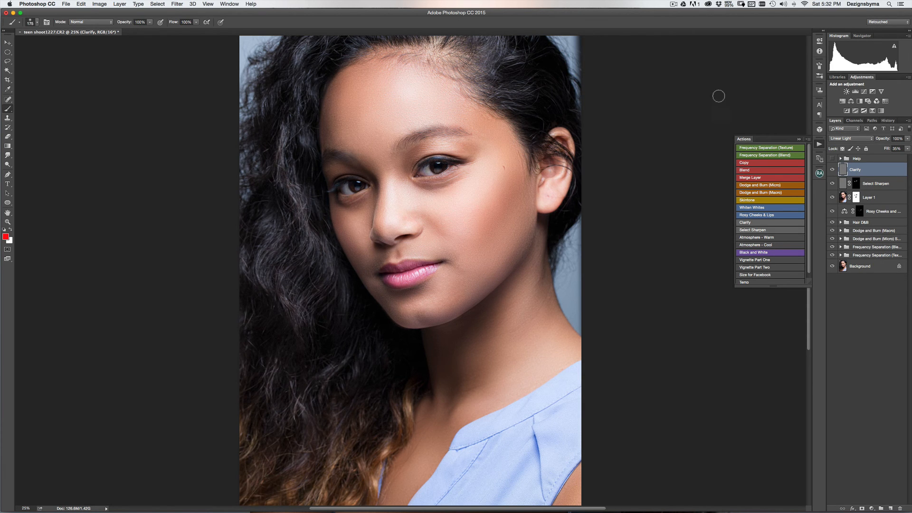
key("super+equal")
key("super+equal")
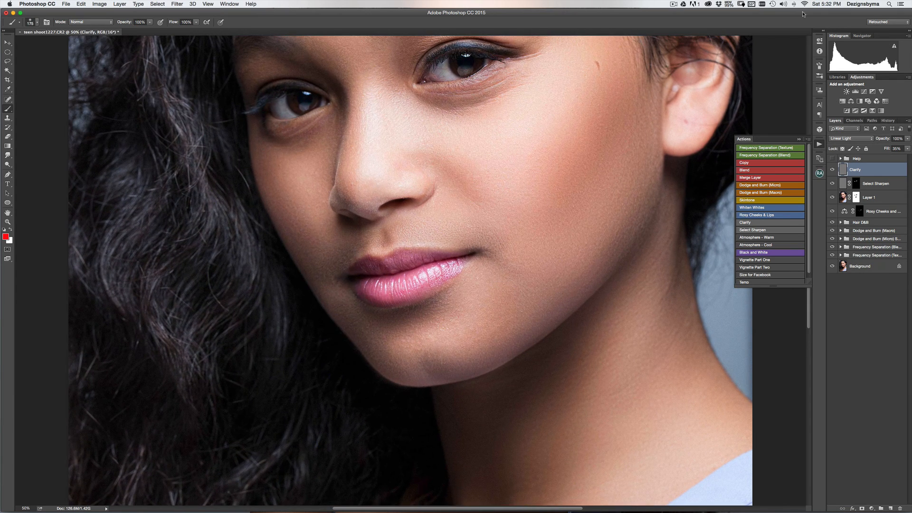
left_click_drag(570, 136, 577, 173)
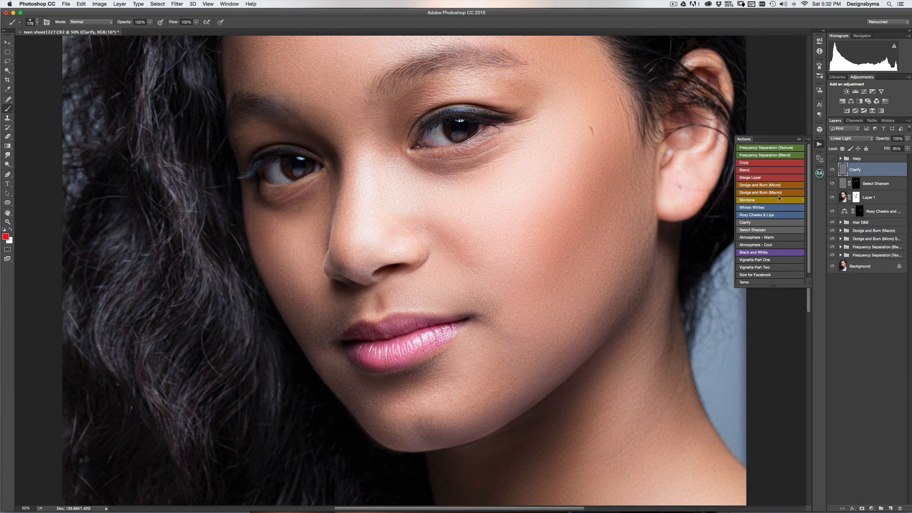
- Compare the portrait repeatedly with the Clarify layer hidden and shown
left_click(832, 170)
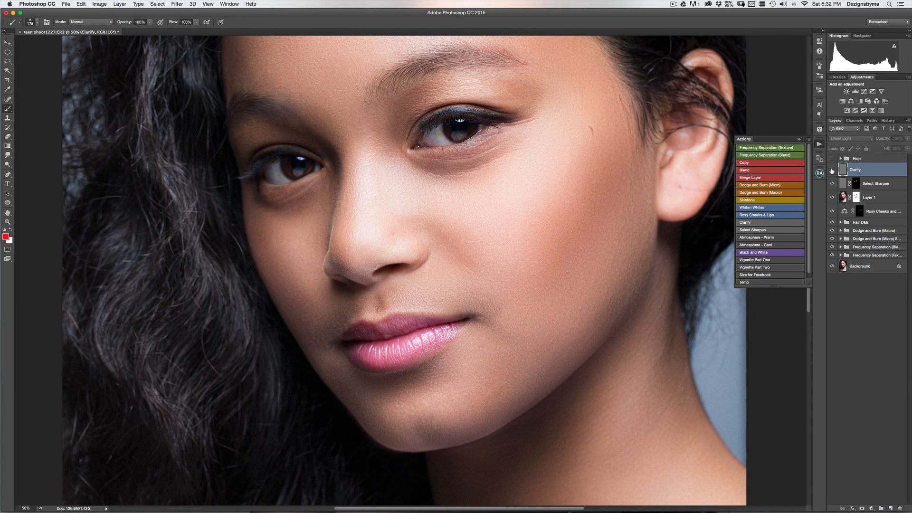
left_click(832, 169)
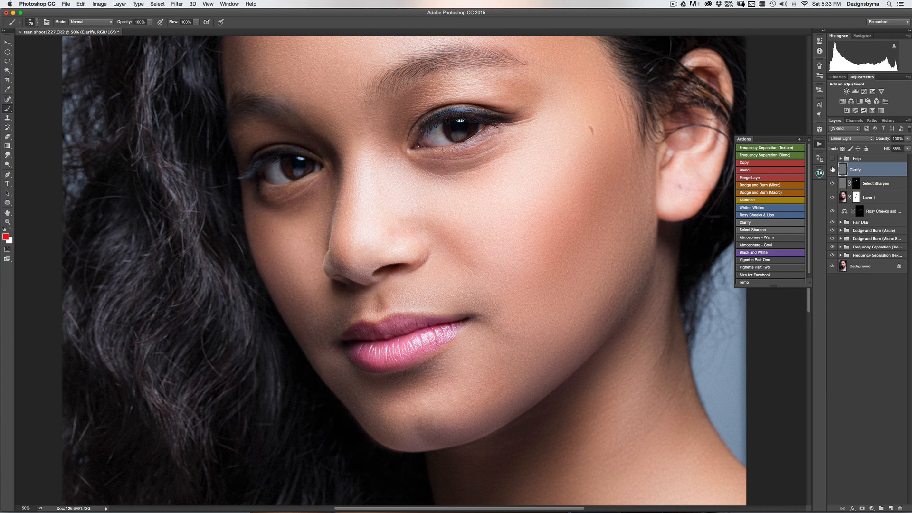
left_click(832, 169)
left_click(832, 170)
left_click(832, 170)
left_click(832, 170)
left_click(832, 170)
left_click(832, 170)
left_click(833, 171)
left_click(832, 170)
left_click(832, 170)
left_click(832, 170)
key("super+minus")
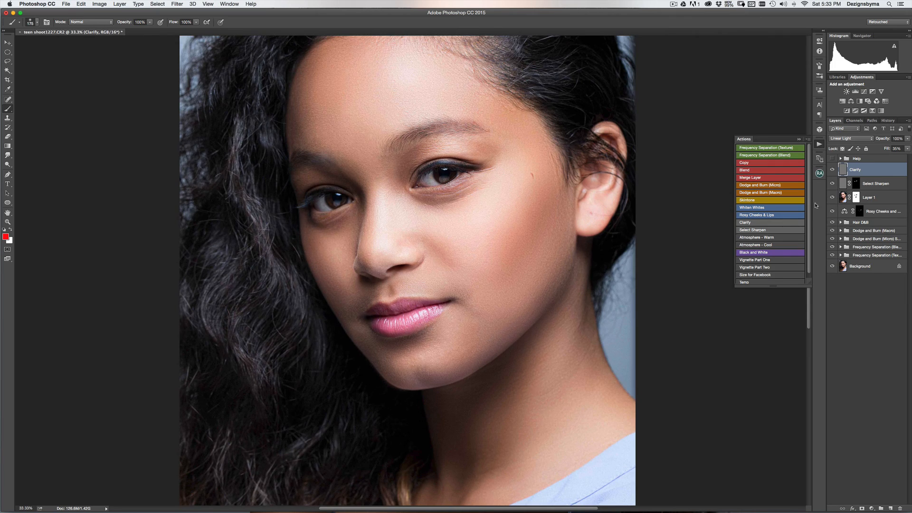
- Examine the clarified skin and hair detail across the forehead, eyes, cheek, lips and neck, and in the whole portrait
key("super+plus")
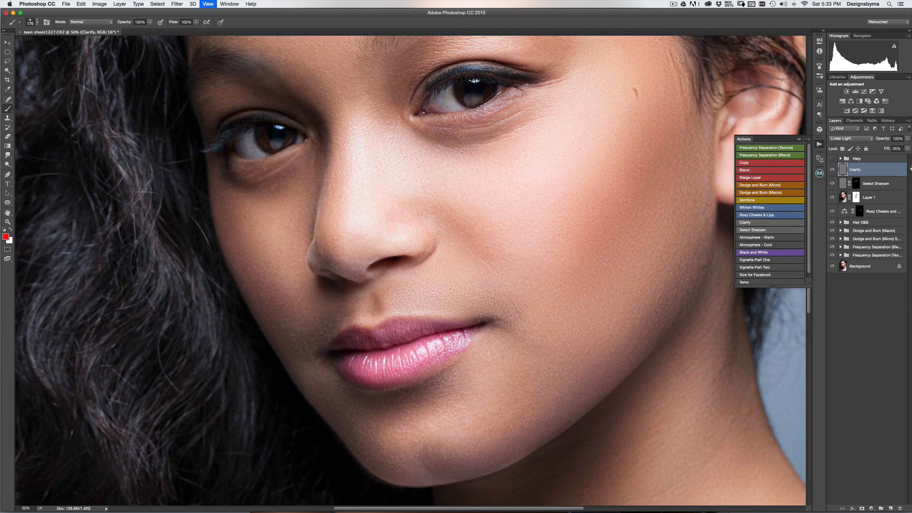
key("super+plus")
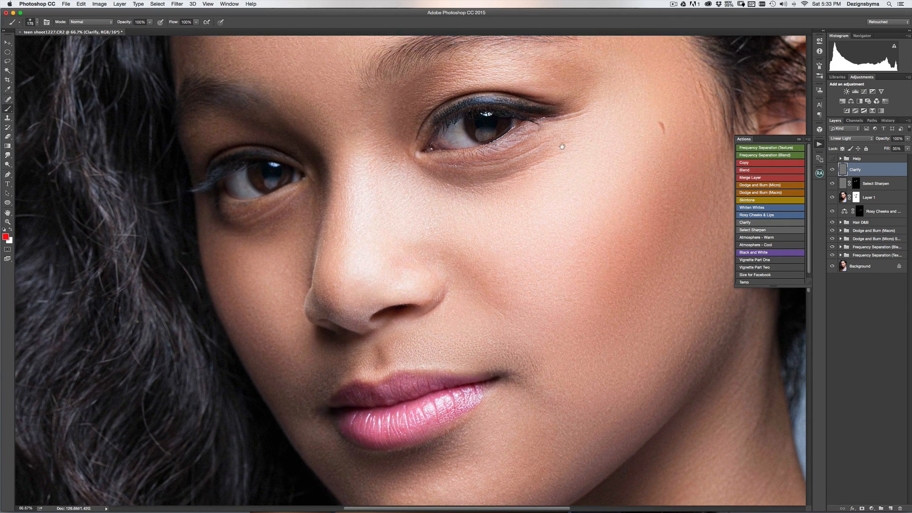
scroll(562, 146, "up", 10)
scroll(561, 146, "left", 3)
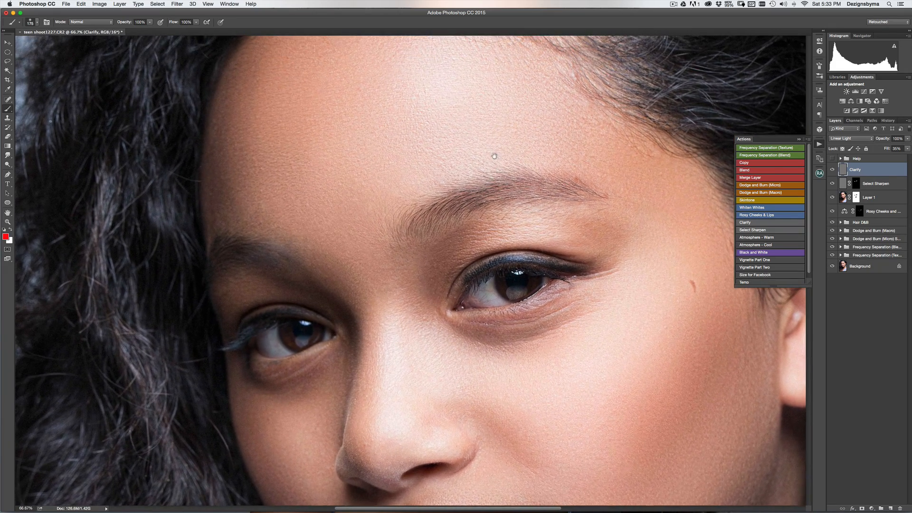
scroll(494, 155, "up", 5)
scroll(493, 156, "left", 3)
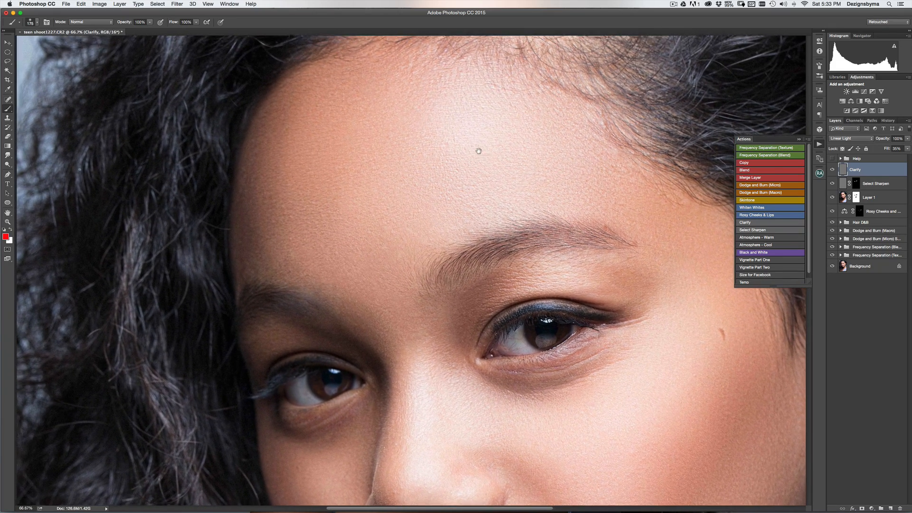
scroll(479, 151, "down", 3)
scroll(479, 151, "right", 1)
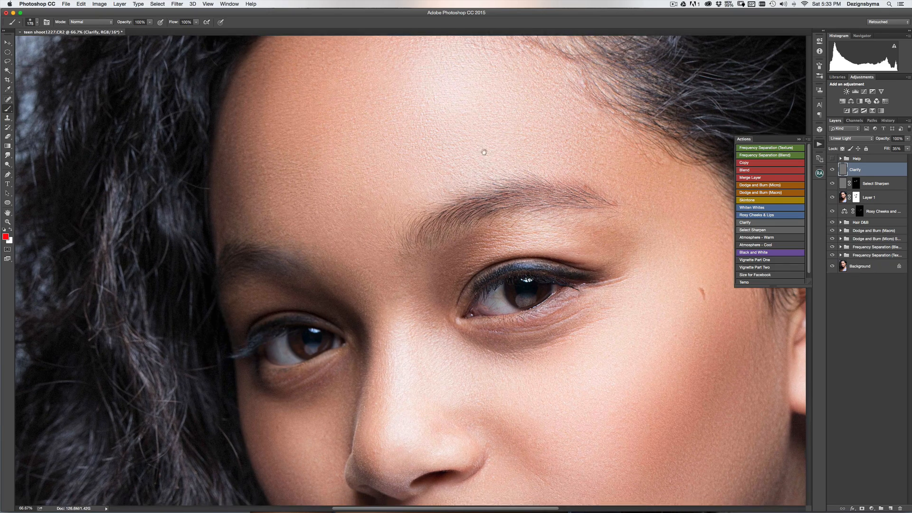
scroll(484, 151, "down", 12)
scroll(484, 152, "right", 3)
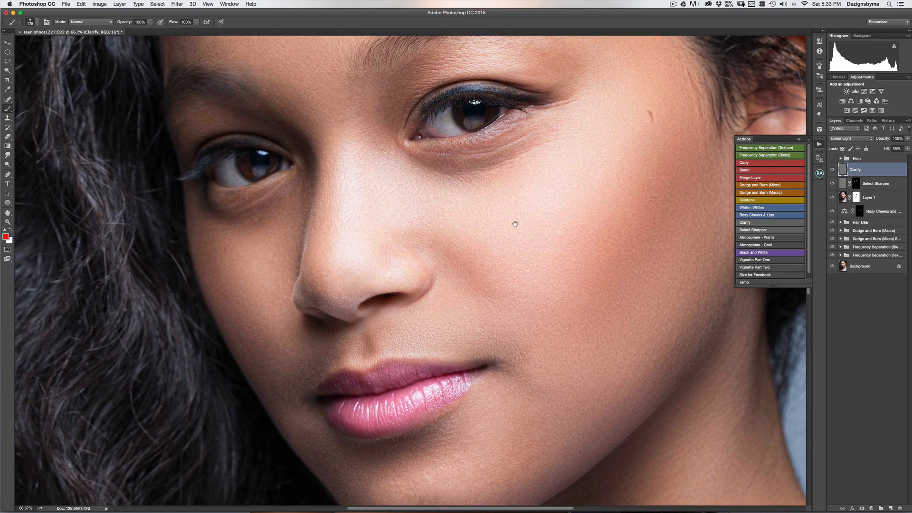
scroll(515, 224, "down", 7)
scroll(515, 224, "right", 3)
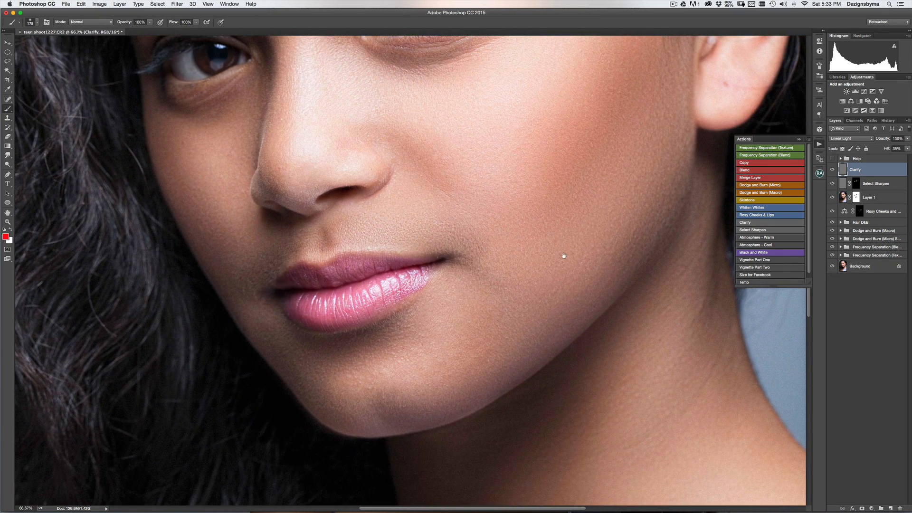
scroll(564, 256, "down", 9)
scroll(563, 256, "right", 4)
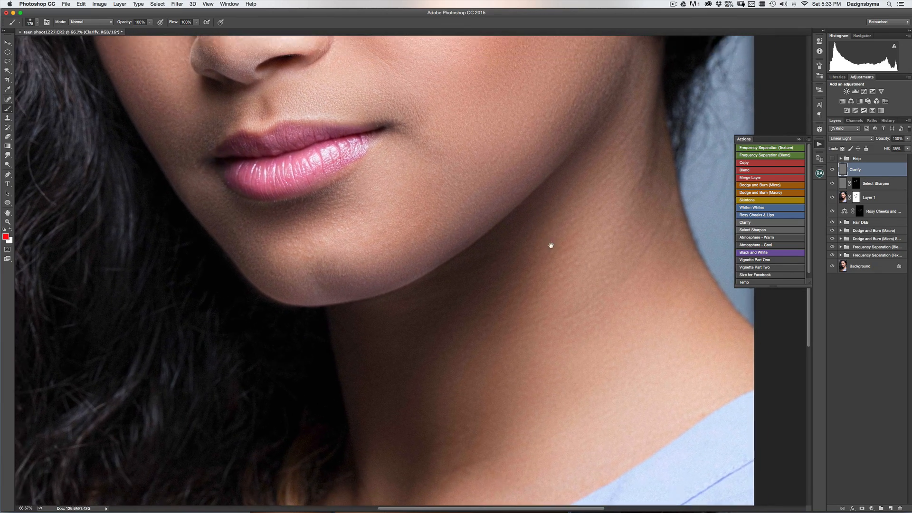
scroll(551, 245, "up", 5)
key("super+0")
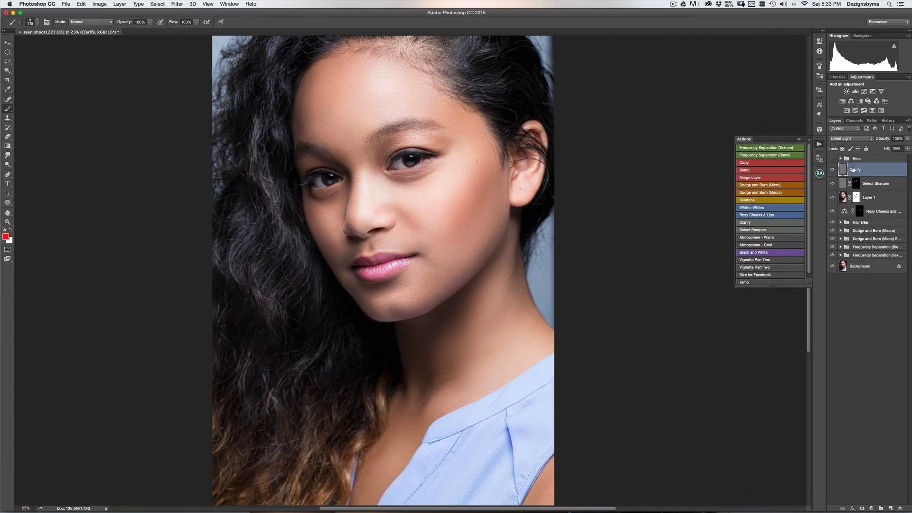
key("super+equal")
key("super+equal")
scroll(517, 189, "up", 4)
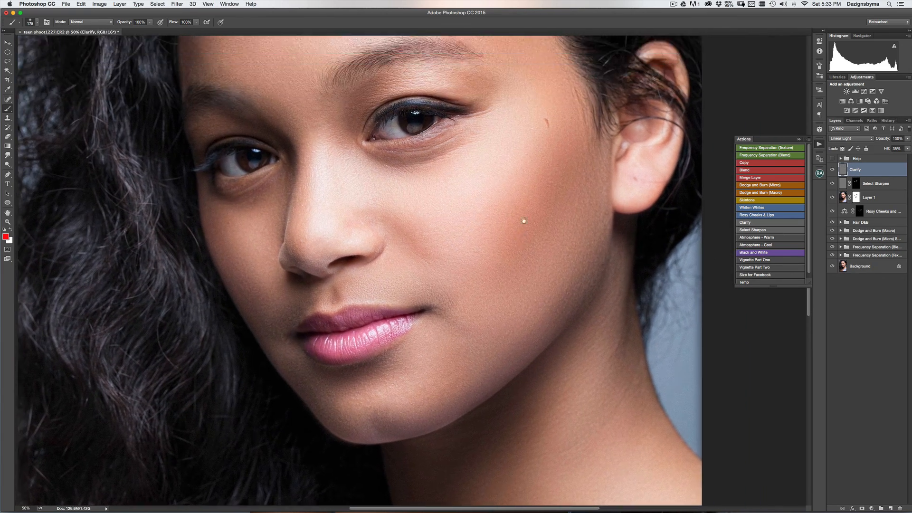
- Lower the Clarify layer's fill to 20% and collapse the list of actions
scroll(523, 221, "up", 2)
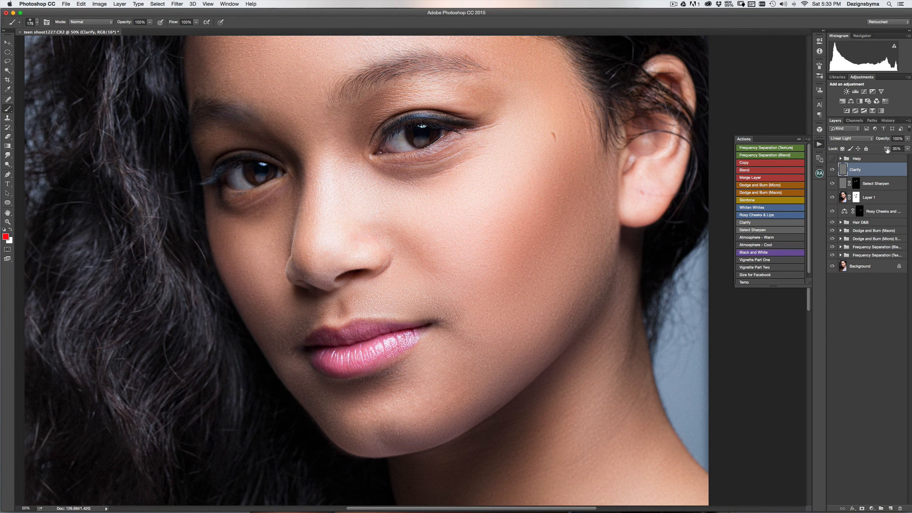
left_click_drag(887, 150, 882, 152)
left_click(799, 140)
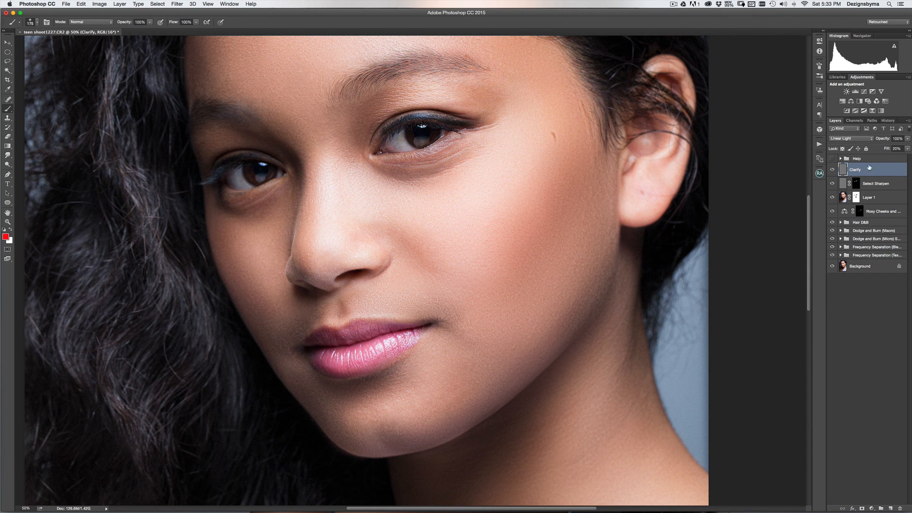
- Group the Clarify, Select Sharpen and Layer 1 layers and name the group Sharpen
left_click(894, 199, "shift")
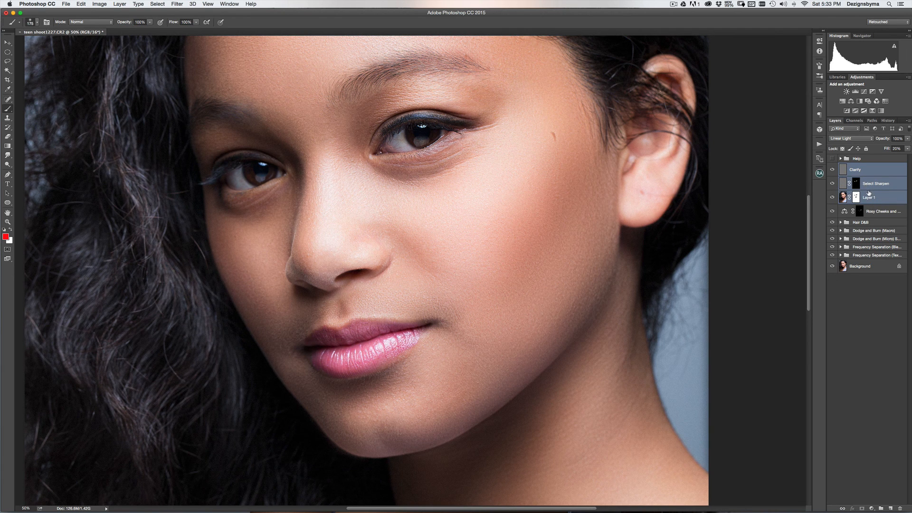
key("super+g")
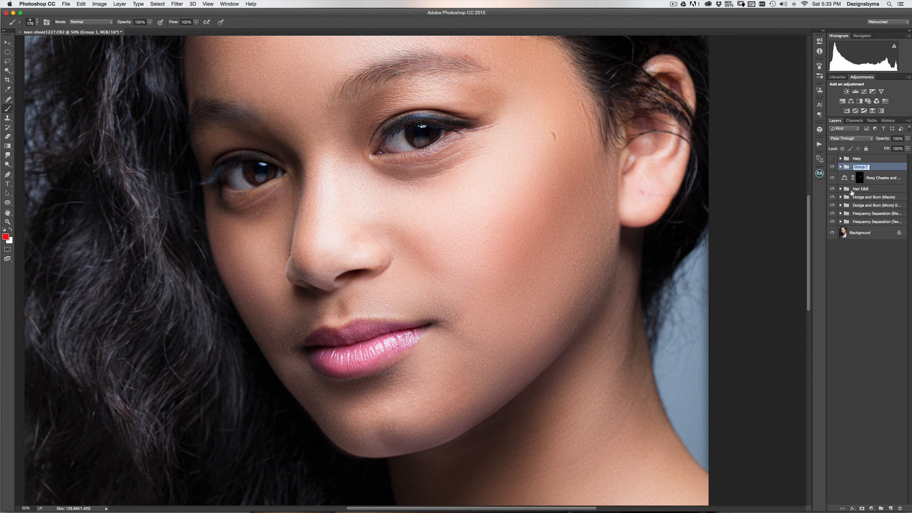
type("Shareper")
key("BackSpace")
key("BackSpace")
key("BackSpace")
key("BackSpace")
type("pen")
key("Return")
- Compare the whole retouched portrait repeatedly with the original Background layer alone, and view the finished image full screen without the interface
key("super+minus")
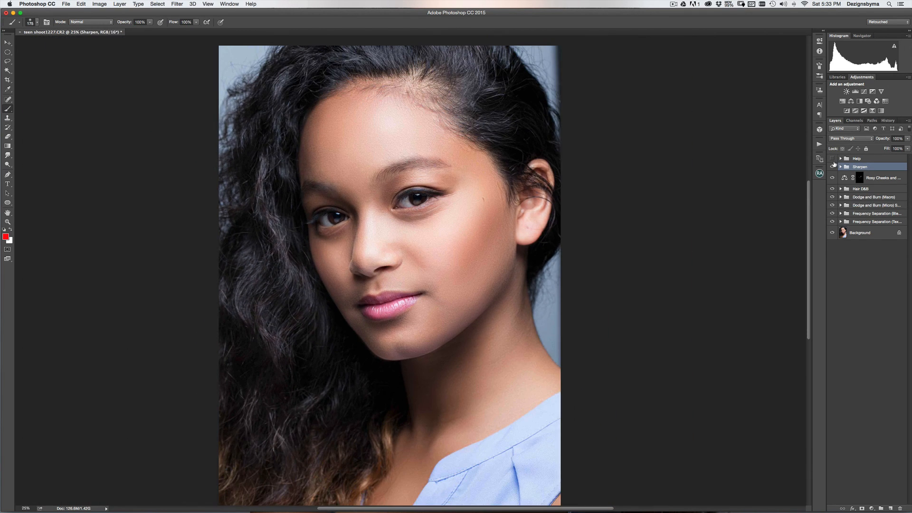
key("super+minus")
key("super+plus")
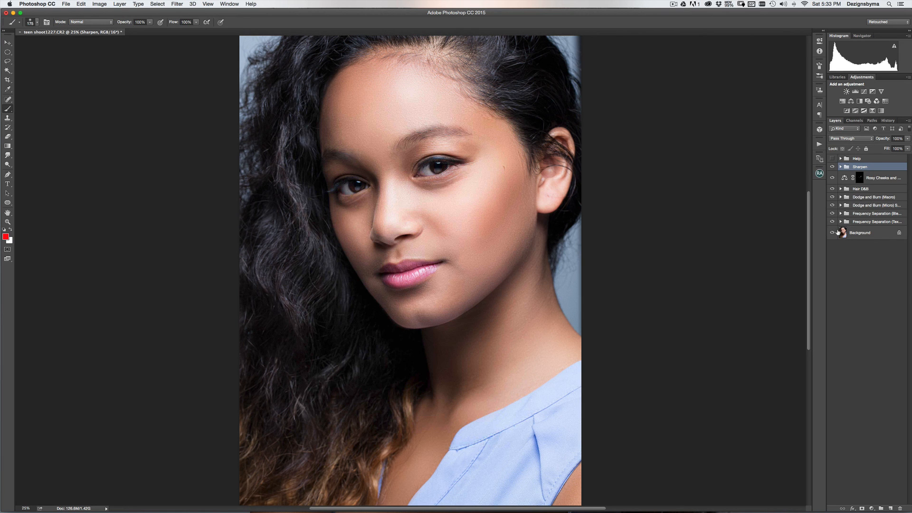
left_click(832, 233, "alt")
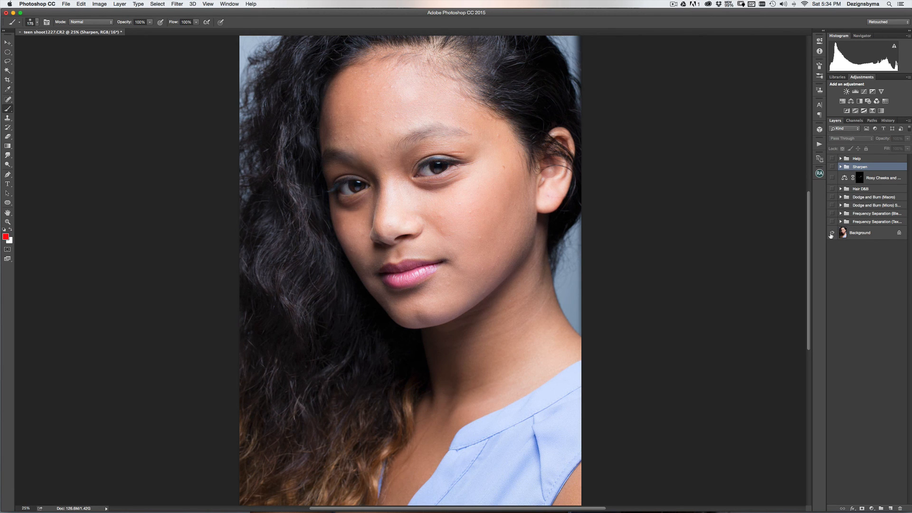
left_click(831, 233, "alt")
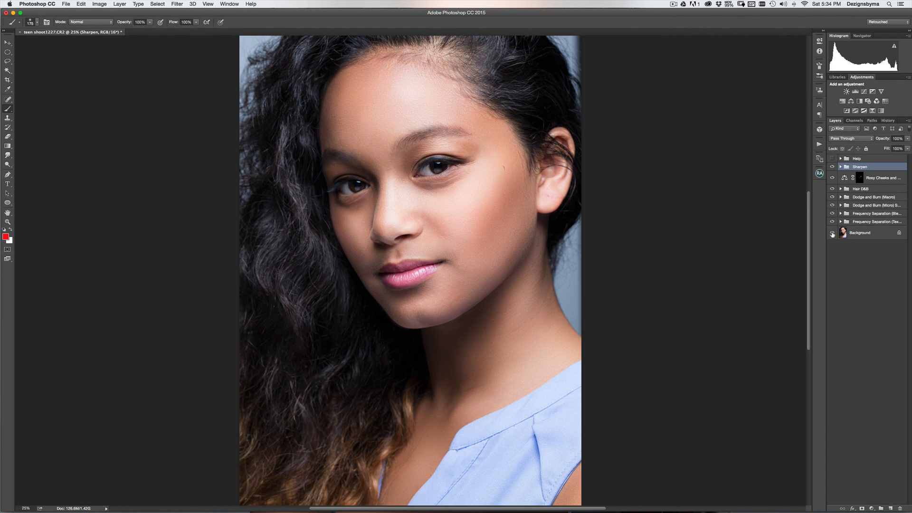
left_click(832, 233, "alt")
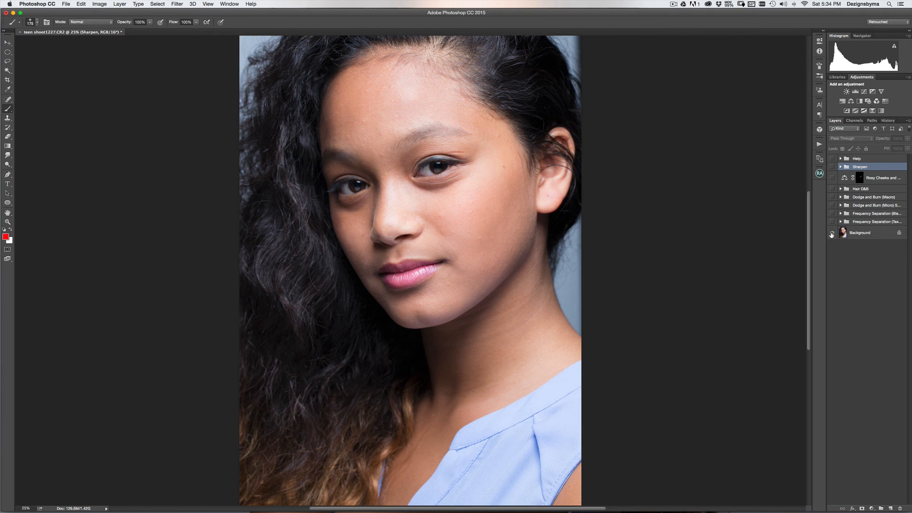
left_click(832, 232, "alt")
left_click(832, 233, "alt")
left_click(831, 233, "alt")
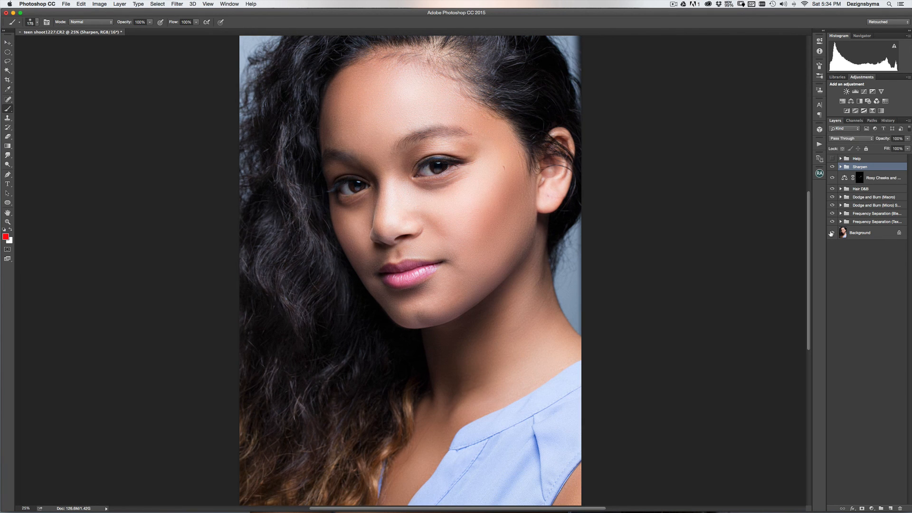
left_click(831, 233, "alt")
left_click(832, 233, "alt")
key("f")
key("f")
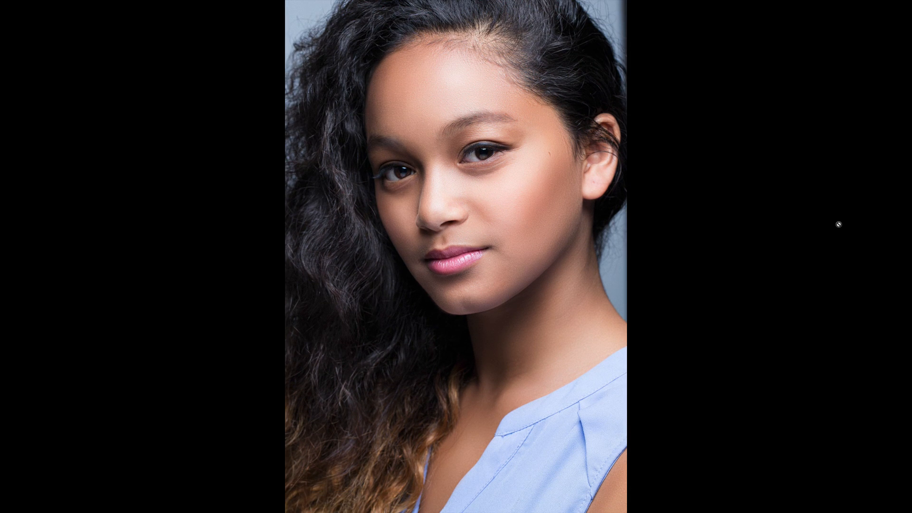